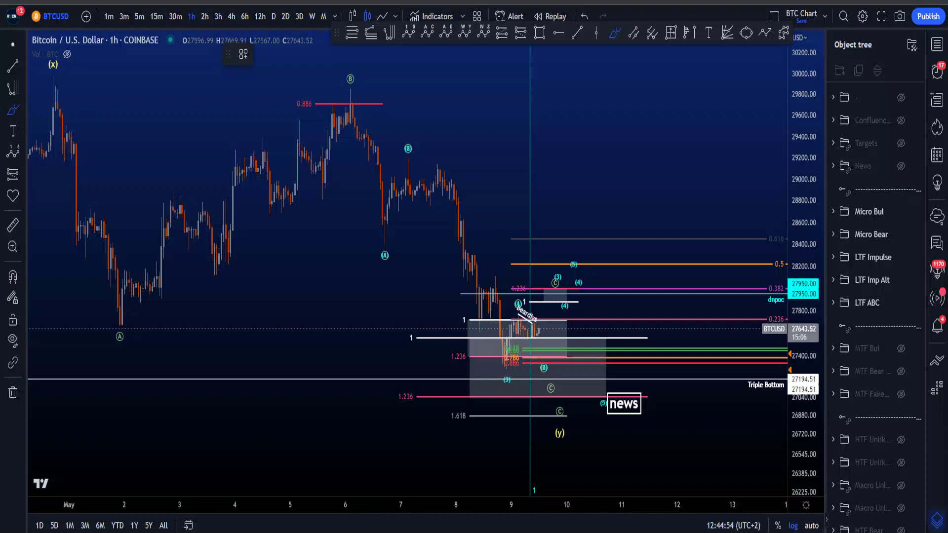
Circle the recent price action with the Brush, and undo back to the chart showing only the LTF ABC drawing group
{"action": "mouse_move", "coordinate": [466, 371]}
{"action": "left_mouse_down"}
{"action": "mouse_move", "coordinate": [529, 386]}
{"action": "mouse_move", "coordinate": [659, 277]}
{"action": "mouse_move", "coordinate": [421, 298]}
{"action": "mouse_move", "coordinate": [545, 409]}
{"action": "mouse_move", "coordinate": [617, 321]}
{"action": "left_mouse_up"}
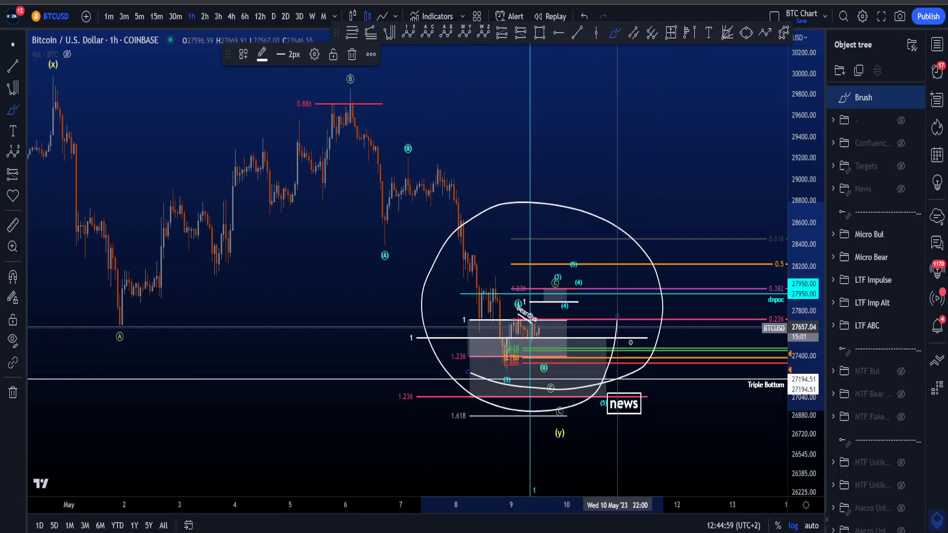
{"action": "key", "text": "ctrl+z"}
{"action": "key", "text": "ctrl+z"}
{"action": "key", "text": "ctrl+z"}
{"action": "key", "text": "ctrl+z"}
{"action": "key", "text": "ctrl+z"}
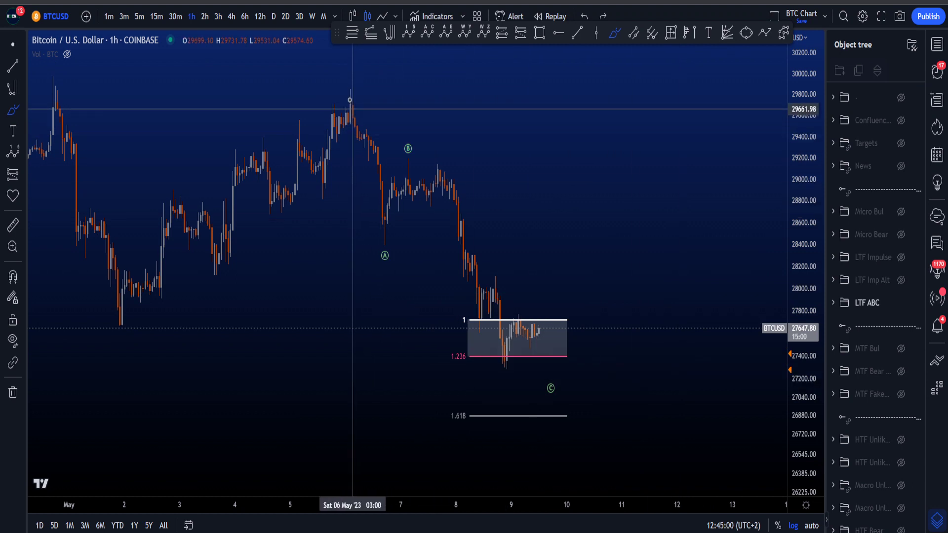
Trace the declines from the May 6 high with the Brush and circle the 1 to 1.236 box, undoing each stroke
{"action": "mouse_move", "coordinate": [349, 100]}
{"action": "left_mouse_down"}
{"action": "mouse_move", "coordinate": [381, 254]}
{"action": "mouse_move", "coordinate": [447, 195]}
{"action": "mouse_move", "coordinate": [523, 323]}
{"action": "left_mouse_up"}
{"action": "key", "text": "ctrl+z"}
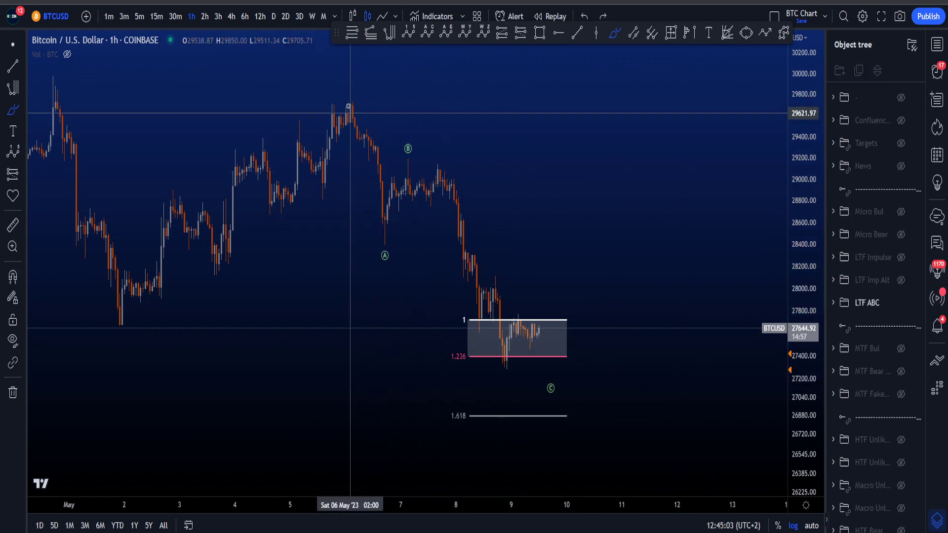
{"action": "left_click_drag", "start_coordinate": [349, 106], "coordinate": [390, 241]}
{"action": "key", "text": "ctrl+z"}
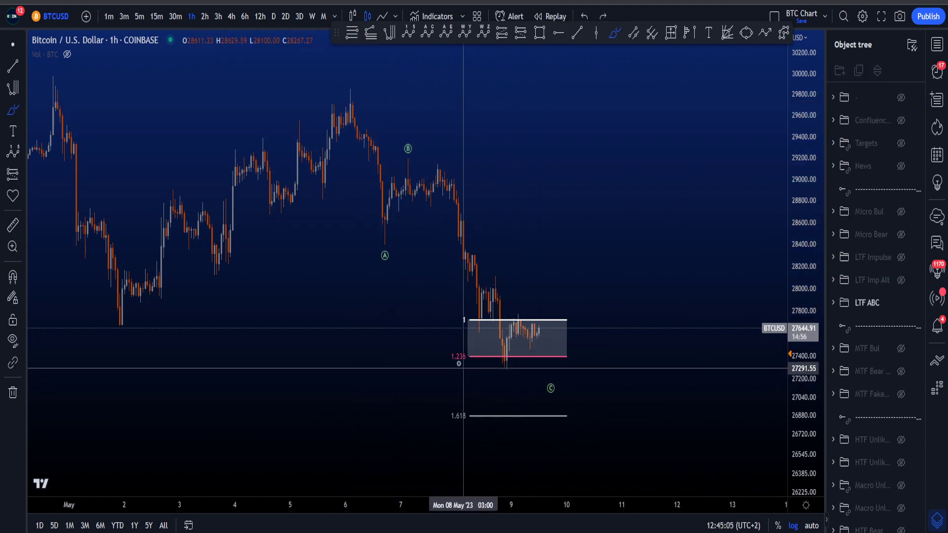
{"action": "mouse_move", "coordinate": [465, 369]}
{"action": "left_mouse_down"}
{"action": "mouse_move", "coordinate": [525, 376]}
{"action": "mouse_move", "coordinate": [573, 303]}
{"action": "mouse_move", "coordinate": [430, 317]}
{"action": "mouse_move", "coordinate": [489, 390]}
{"action": "mouse_move", "coordinate": [520, 395]}
{"action": "left_mouse_up"}
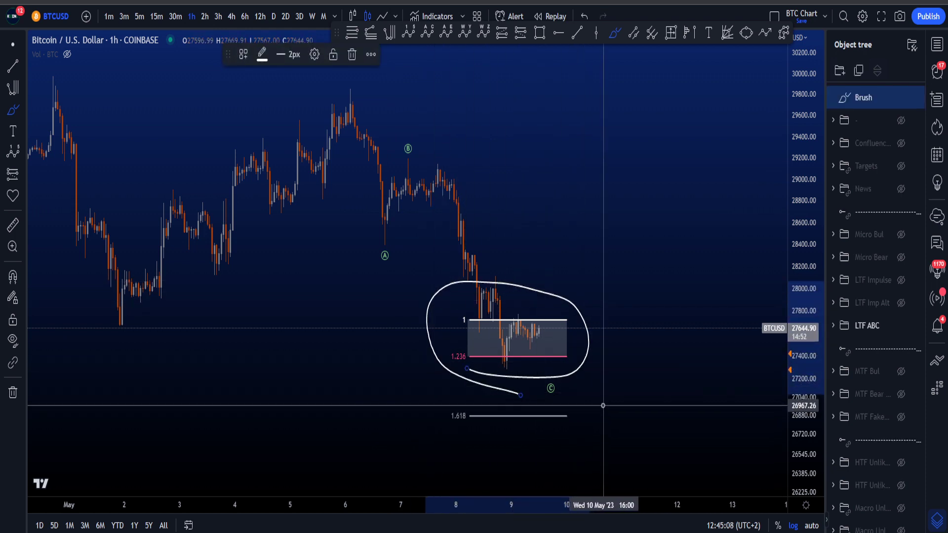
{"action": "key", "text": "ctrl+z"}
Mark the wave A drop, the price inside the box and the decline from B toward C with Brush strokes, undoing each
{"action": "mouse_move", "coordinate": [360, 83]}
{"action": "left_mouse_down"}
{"action": "mouse_move", "coordinate": [365, 178]}
{"action": "mouse_move", "coordinate": [388, 239]}
{"action": "mouse_move", "coordinate": [410, 173]}
{"action": "left_mouse_up"}
{"action": "key", "text": "ctrl+z"}
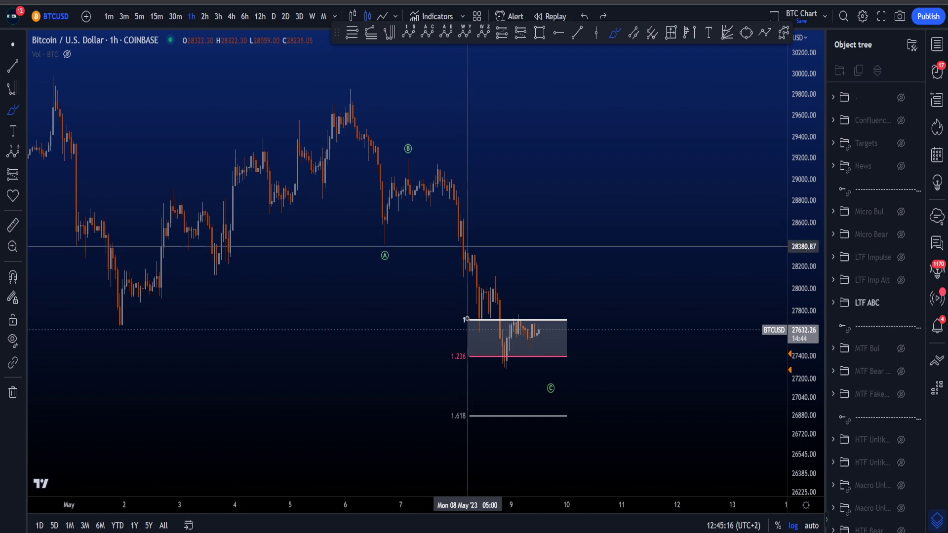
{"action": "mouse_move", "coordinate": [506, 347]}
{"action": "left_mouse_down"}
{"action": "mouse_move", "coordinate": [523, 370]}
{"action": "mouse_move", "coordinate": [552, 346]}
{"action": "left_mouse_up"}
{"action": "key", "text": "ctrl+z"}
{"action": "mouse_move", "coordinate": [416, 152]}
{"action": "left_mouse_down"}
{"action": "mouse_move", "coordinate": [499, 221]}
{"action": "mouse_move", "coordinate": [491, 368]}
{"action": "mouse_move", "coordinate": [407, 192]}
{"action": "left_mouse_up"}
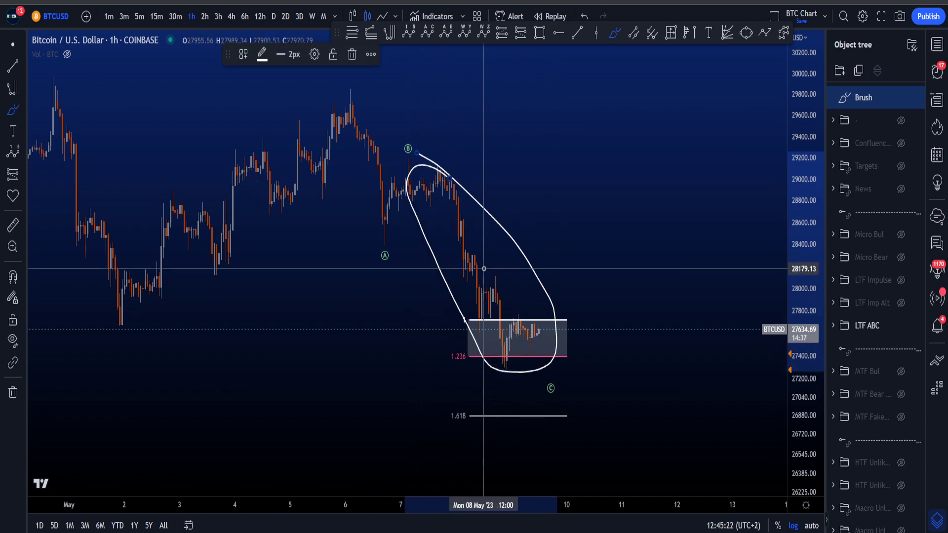
{"action": "key", "text": "ctrl+z"}
Mark the May 6 high and trace the wave A, B-to-C and overall declines with the Brush, undoing each stroke
{"action": "mouse_move", "coordinate": [363, 100]}
{"action": "left_mouse_down"}
{"action": "mouse_move", "coordinate": [387, 169]}
{"action": "mouse_move", "coordinate": [346, 114]}
{"action": "mouse_move", "coordinate": [354, 105]}
{"action": "left_mouse_up"}
{"action": "key", "text": "ctrl+z"}
{"action": "left_click_drag", "start_coordinate": [416, 171], "coordinate": [549, 356]}
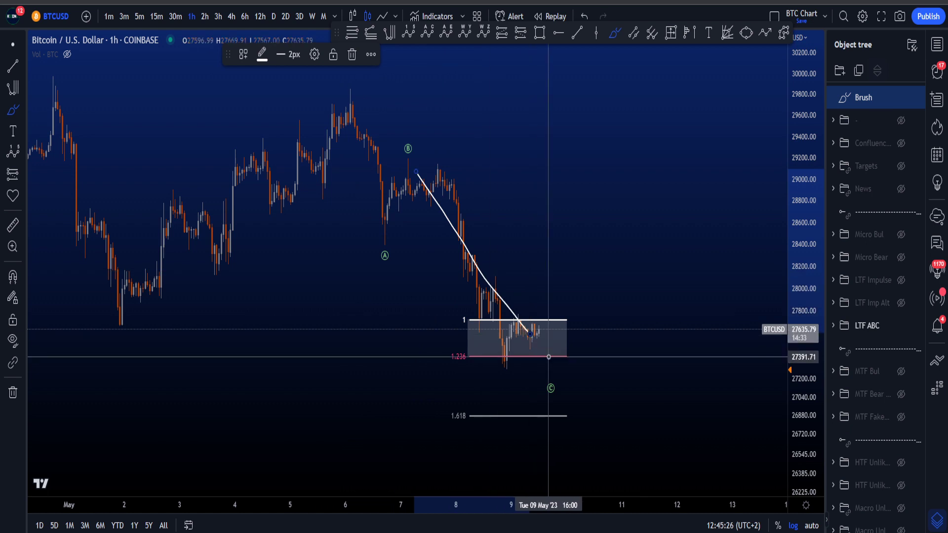
{"action": "key", "text": "ctrl+z"}
{"action": "left_click_drag", "start_coordinate": [350, 101], "coordinate": [401, 259]}
{"action": "key", "text": "ctrl+z"}
{"action": "mouse_move", "coordinate": [341, 120]}
{"action": "left_mouse_down"}
{"action": "mouse_move", "coordinate": [378, 229]}
{"action": "mouse_move", "coordinate": [470, 267]}
{"action": "mouse_move", "coordinate": [499, 320]}
{"action": "left_mouse_up"}
{"action": "key", "text": "ctrl+z"}
Compare the wave A and wave C declines with slanted Brush lines along each leg, and undo all the lines
{"action": "left_click_drag", "start_coordinate": [350, 98], "coordinate": [396, 246]}
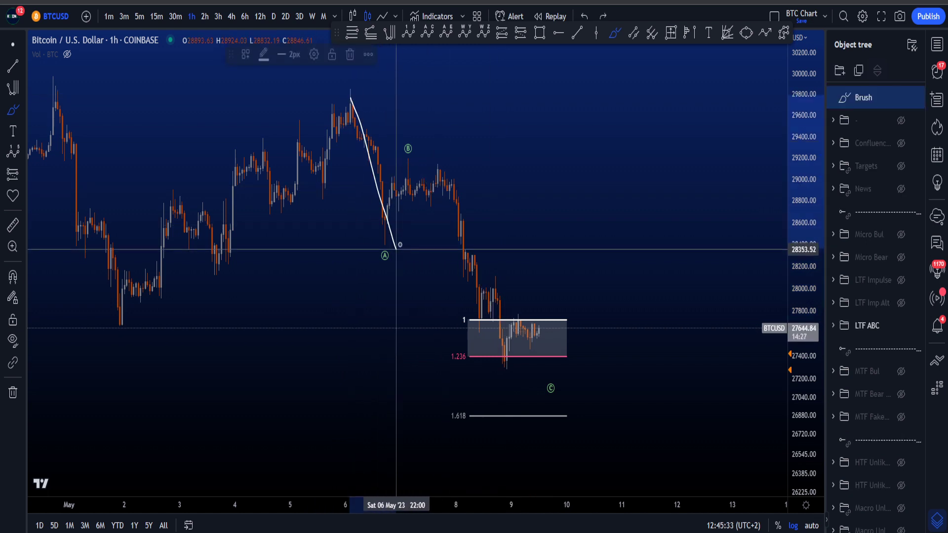
{"action": "left_click_drag", "start_coordinate": [423, 163], "coordinate": [485, 310]}
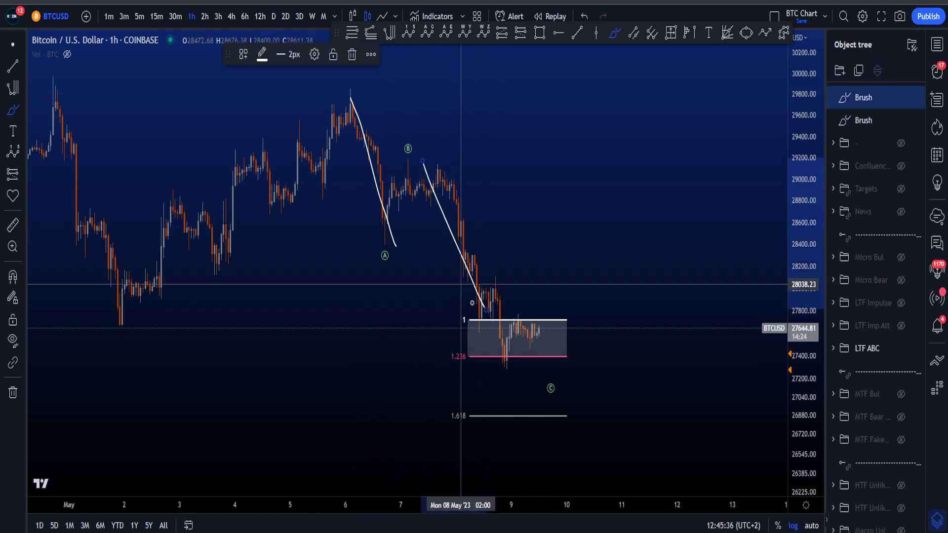
{"action": "mouse_move", "coordinate": [473, 302]}
{"action": "left_mouse_down"}
{"action": "mouse_move", "coordinate": [590, 375]}
{"action": "mouse_move", "coordinate": [452, 296]}
{"action": "mouse_move", "coordinate": [462, 324]}
{"action": "mouse_move", "coordinate": [452, 371]}
{"action": "mouse_move", "coordinate": [468, 343]}
{"action": "left_mouse_up"}
{"action": "key", "text": "ctrl+z"}
{"action": "key", "text": "ctrl+z"}
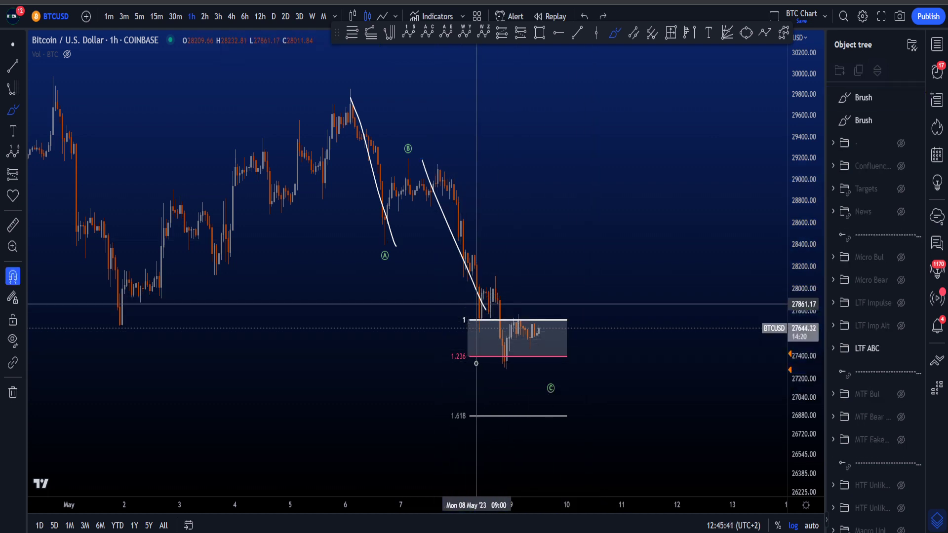
{"action": "key", "text": "ctrl+z"}
{"action": "key", "text": "ctrl+z"}
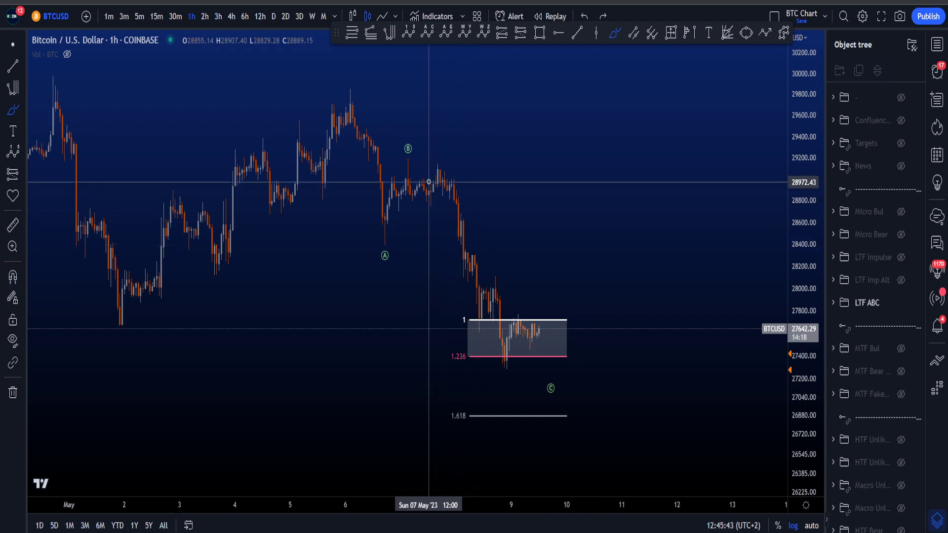
{"action": "left_click_drag", "start_coordinate": [422, 173], "coordinate": [474, 302]}
{"action": "key", "text": "ctrl+z"}
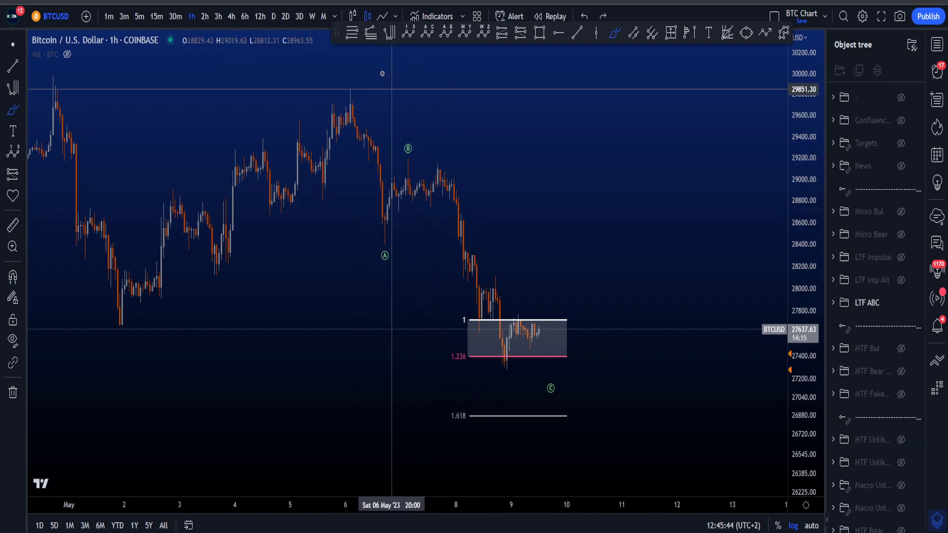
Place a Trend-Based Fib Time from the May 6 high through A to B, circle price at its 1 line, and undo it
{"action": "left_click", "coordinate": [390, 37]}
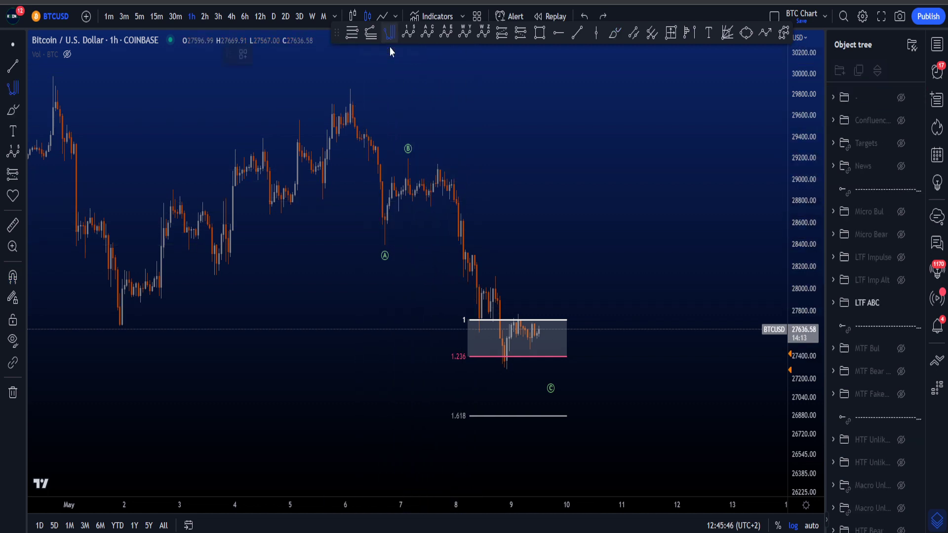
{"action": "left_click", "coordinate": [351, 103]}
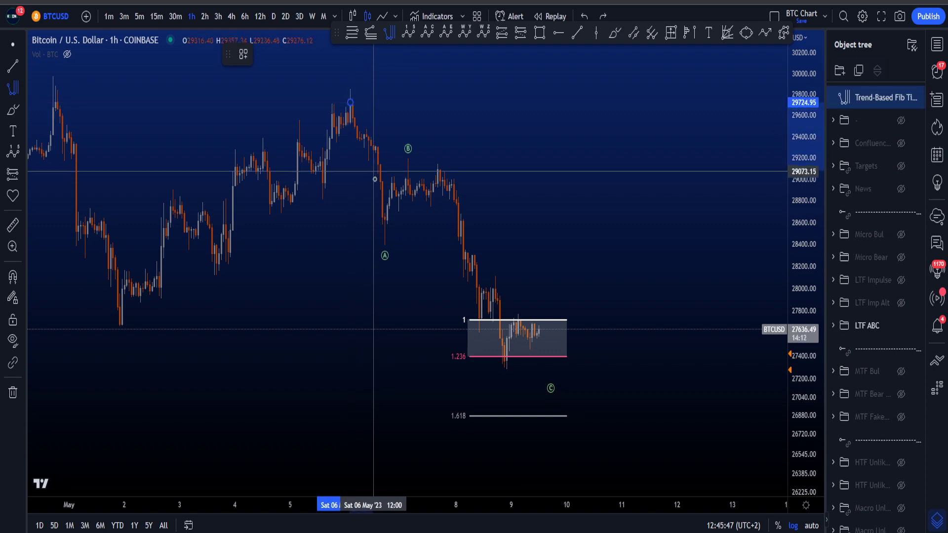
{"action": "left_click", "coordinate": [384, 221]}
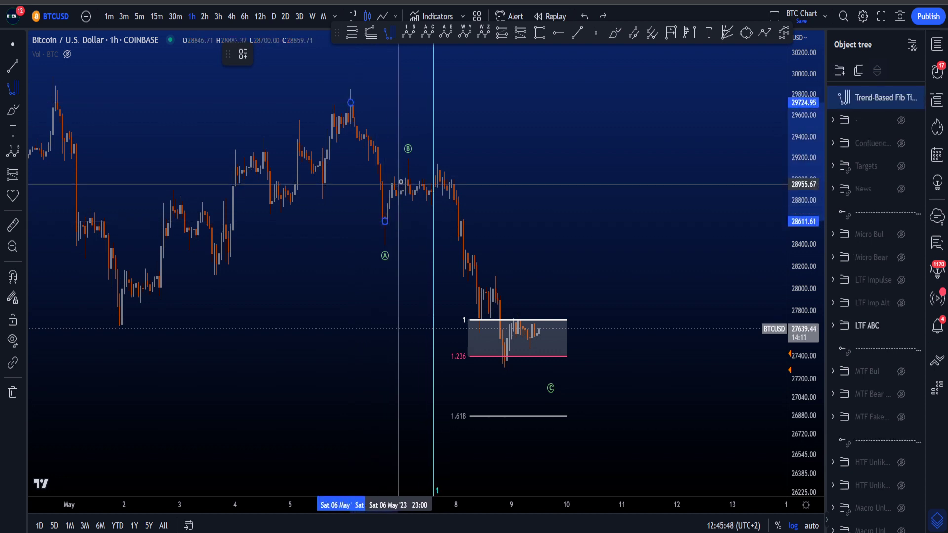
{"action": "left_click", "coordinate": [615, 33]}
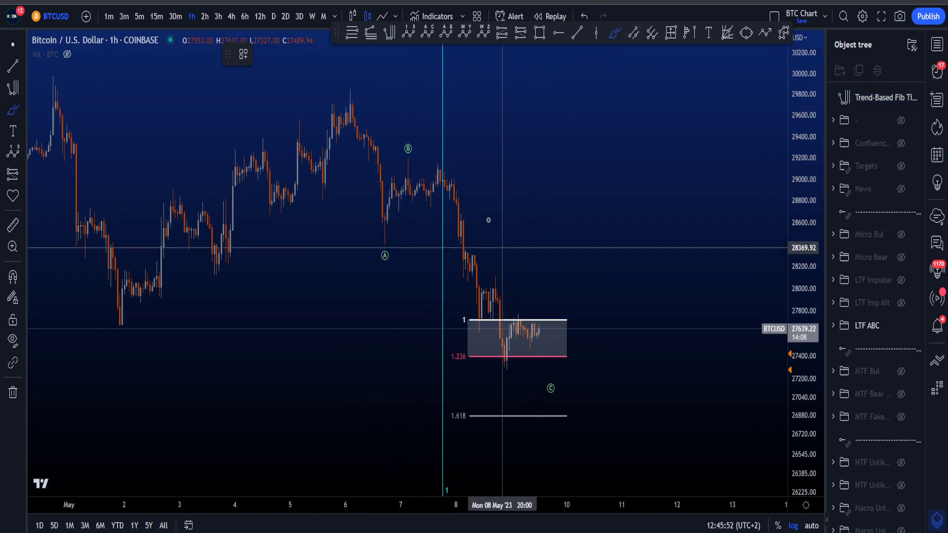
{"action": "left_click_drag", "start_coordinate": [431, 170], "coordinate": [430, 176]}
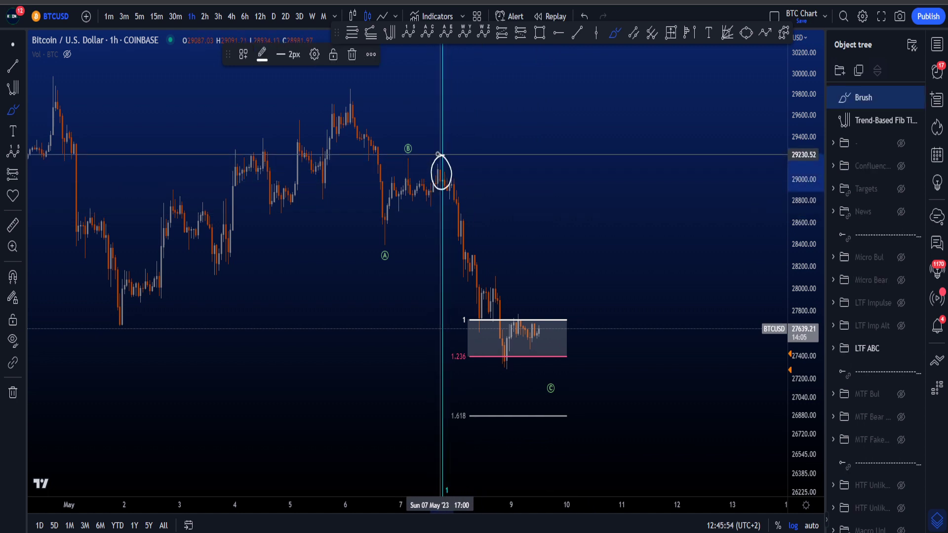
{"action": "key", "text": "ctrl+z"}
{"action": "left_click_drag", "start_coordinate": [348, 93], "coordinate": [389, 245]}
{"action": "key", "text": "ctrl+z"}
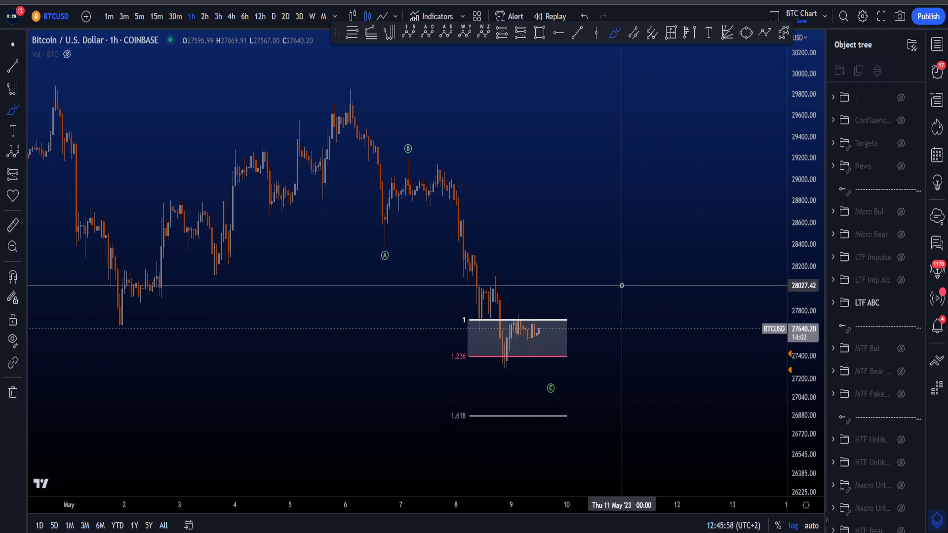
Trace the full decline from the May 6 high and circle the area between the box and the 1.618 level, undoing each stroke
{"action": "mouse_move", "coordinate": [346, 94]}
{"action": "left_mouse_down"}
{"action": "mouse_move", "coordinate": [409, 148]}
{"action": "mouse_move", "coordinate": [514, 371]}
{"action": "left_mouse_up"}
{"action": "key", "text": "ctrl+z"}
{"action": "scroll", "coordinate": [726, 346], "scroll_direction": "down", "scroll_amount": 5}
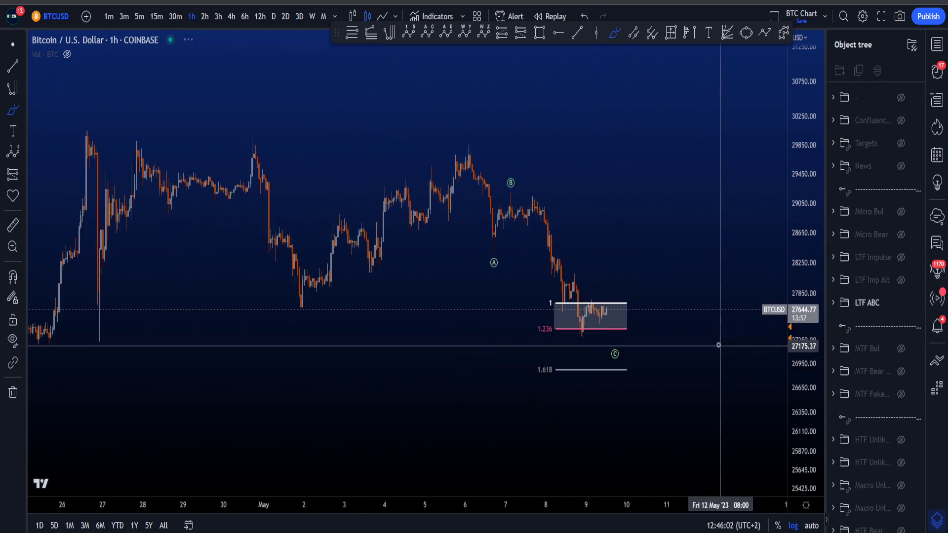
{"action": "mouse_move", "coordinate": [595, 362]}
{"action": "left_mouse_down"}
{"action": "mouse_move", "coordinate": [568, 394]}
{"action": "mouse_move", "coordinate": [589, 362]}
{"action": "left_mouse_up"}
{"action": "key", "text": "ctrl+z"}
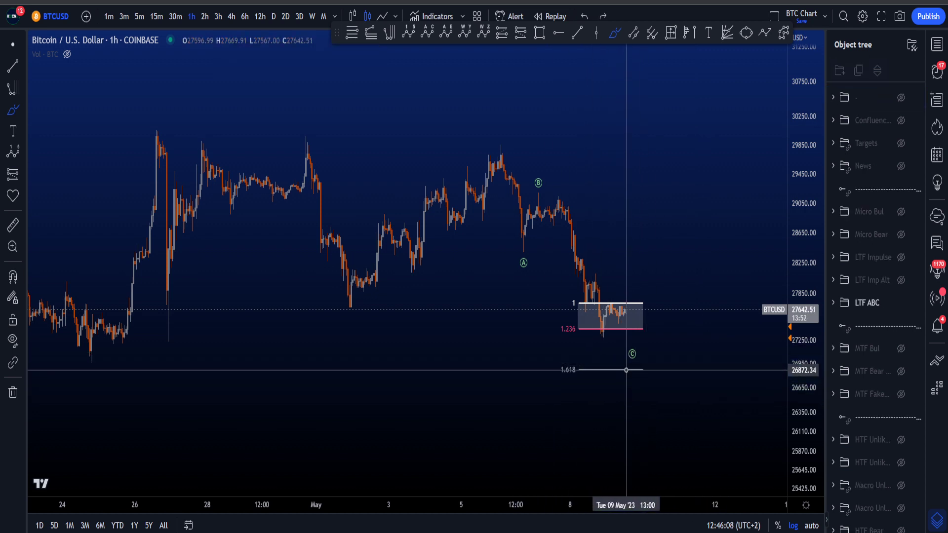
{"action": "mouse_move", "coordinate": [617, 363]}
{"action": "left_mouse_down"}
{"action": "mouse_move", "coordinate": [588, 394]}
{"action": "mouse_move", "coordinate": [600, 362]}
{"action": "left_mouse_up"}
{"action": "key", "text": "ctrl+z"}
Mark the A and B waves and sketch a zigzag from the May 6 high to below the 1.618 level, undoing each stroke
{"action": "mouse_move", "coordinate": [534, 189]}
{"action": "left_mouse_down"}
{"action": "mouse_move", "coordinate": [650, 296]}
{"action": "mouse_move", "coordinate": [602, 344]}
{"action": "mouse_move", "coordinate": [534, 237]}
{"action": "left_mouse_up"}
{"action": "key", "text": "ctrl+z"}
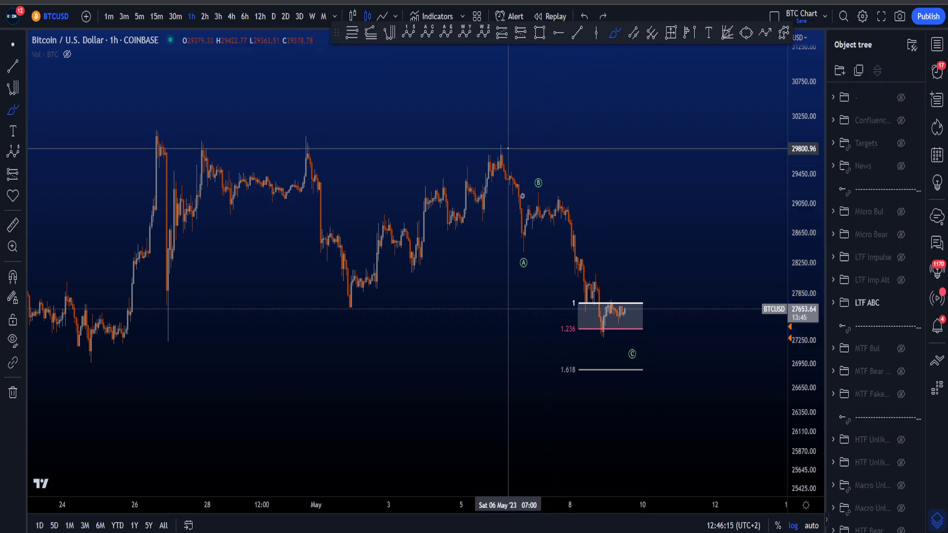
{"action": "left_click_drag", "start_coordinate": [499, 160], "coordinate": [523, 253]}
{"action": "key", "text": "ctrl+z"}
{"action": "mouse_move", "coordinate": [499, 164]}
{"action": "left_mouse_down"}
{"action": "mouse_move", "coordinate": [589, 309]}
{"action": "mouse_move", "coordinate": [640, 320]}
{"action": "mouse_move", "coordinate": [666, 412]}
{"action": "left_mouse_up"}
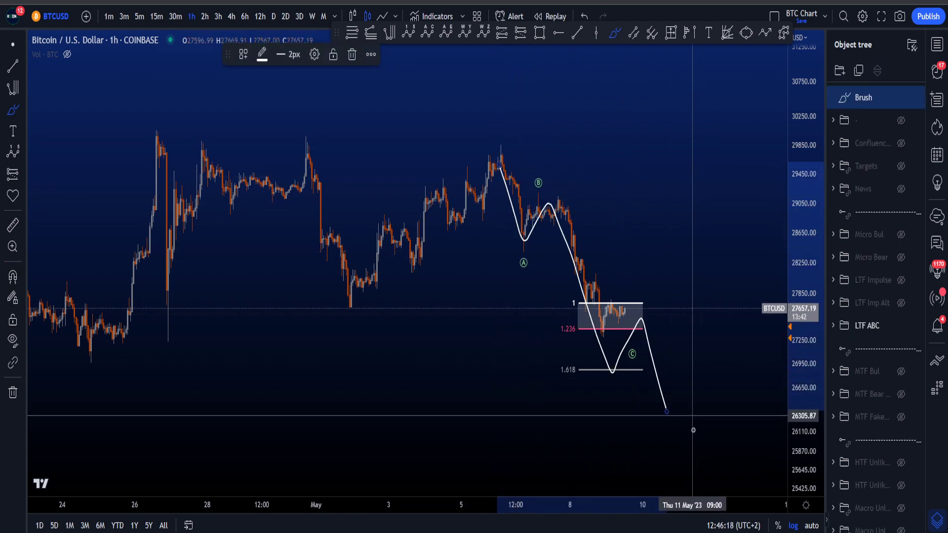
{"action": "key", "text": "ctrl+z"}
Hide the LTF ABC drawing group and show the LTF Imp Alt group
{"action": "left_click", "coordinate": [899, 281]}
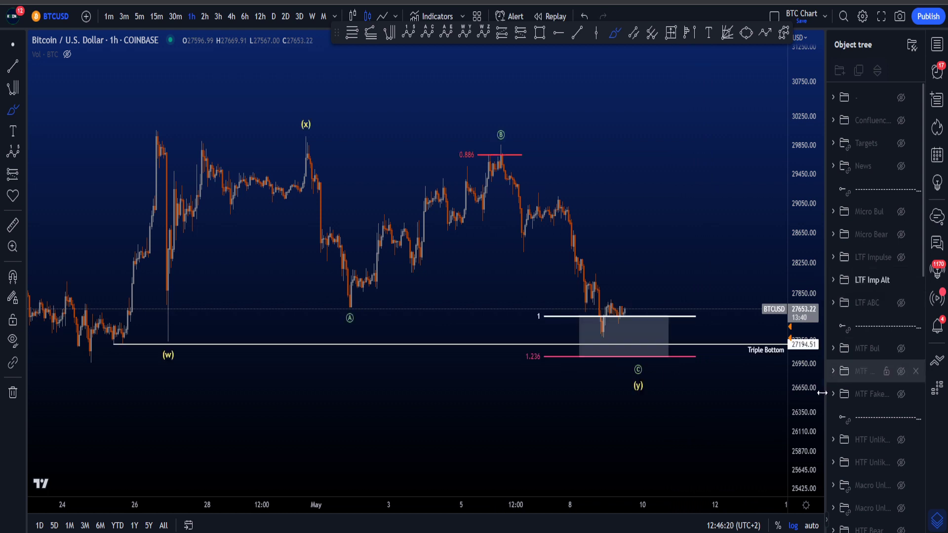
{"action": "scroll", "coordinate": [705, 382], "scroll_direction": "up", "scroll_amount": 2}
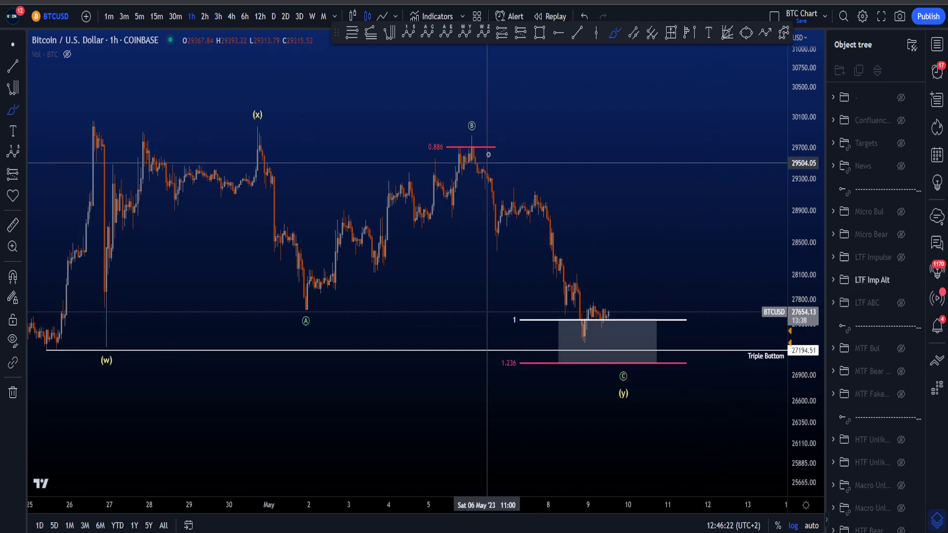
Trace the decline from wave B toward the 1 to 1.236 target box with the Brush, and delete the strokes
{"action": "mouse_move", "coordinate": [466, 144]}
{"action": "left_mouse_down"}
{"action": "mouse_move", "coordinate": [531, 225]}
{"action": "mouse_move", "coordinate": [582, 335]}
{"action": "left_mouse_up"}
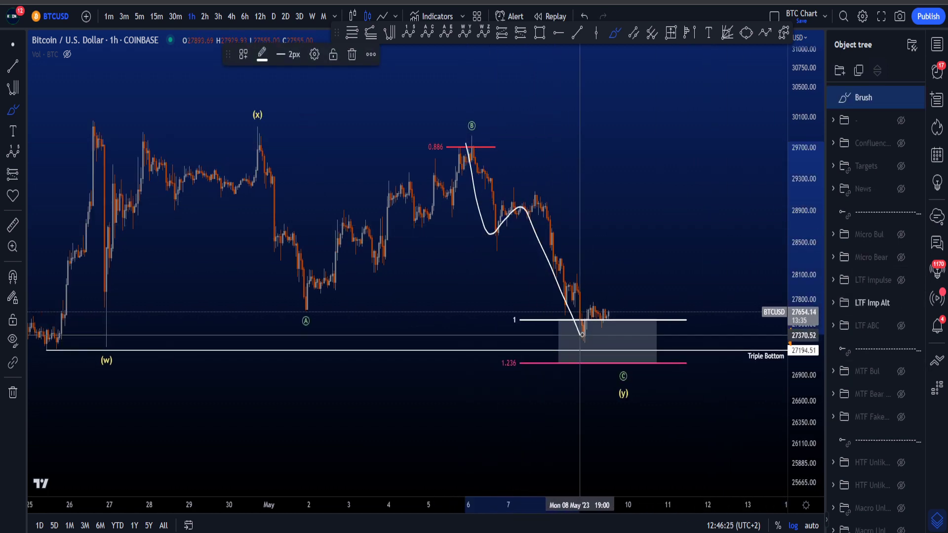
{"action": "left_click_drag", "start_coordinate": [629, 291], "coordinate": [648, 376]}
{"action": "key", "text": "Delete"}
{"action": "left_click_drag", "start_coordinate": [807, 322], "coordinate": [809, 360]}
{"action": "scroll", "coordinate": [785, 320], "scroll_direction": "down", "scroll_amount": 1}
{"action": "left_click_drag", "start_coordinate": [511, 167], "coordinate": [626, 277]}
{"action": "mouse_move", "coordinate": [595, 235]}
{"action": "left_mouse_down"}
{"action": "mouse_move", "coordinate": [607, 330]}
{"action": "mouse_move", "coordinate": [502, 183]}
{"action": "left_mouse_up"}
{"action": "key", "text": "Delete"}
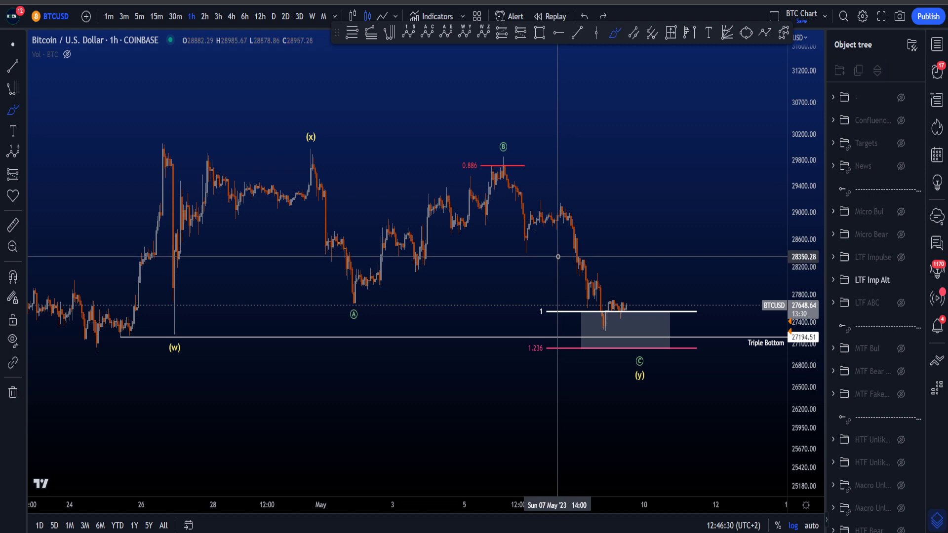
Trace the whole (w)-(x)-A-B-C path into the 1.236 level and the leg from (x) to A with the Brush, undoing both
{"action": "scroll", "coordinate": [321, 202], "scroll_direction": "down", "scroll_amount": 2}
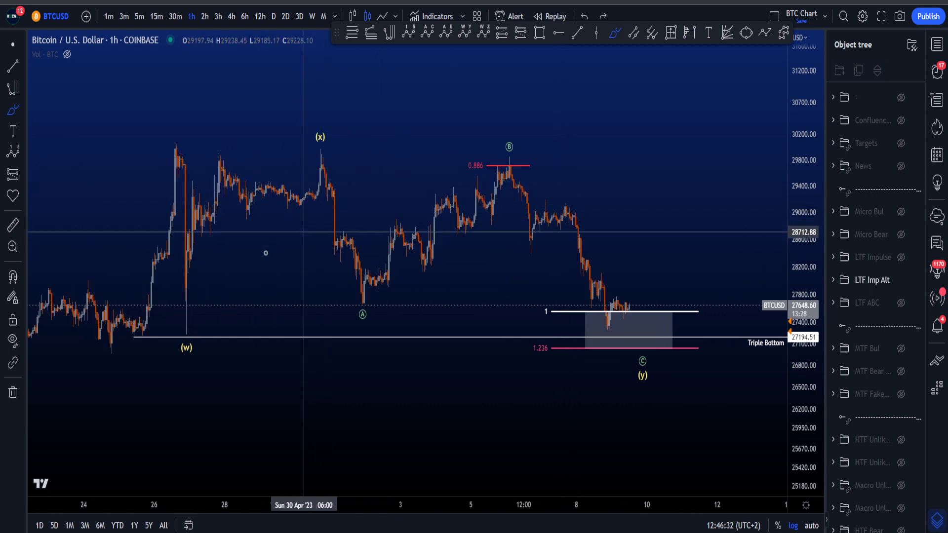
{"action": "mouse_move", "coordinate": [177, 156]}
{"action": "left_mouse_down"}
{"action": "mouse_move", "coordinate": [186, 321]}
{"action": "mouse_move", "coordinate": [306, 159]}
{"action": "mouse_move", "coordinate": [364, 304]}
{"action": "mouse_move", "coordinate": [508, 163]}
{"action": "mouse_move", "coordinate": [653, 349]}
{"action": "left_mouse_up"}
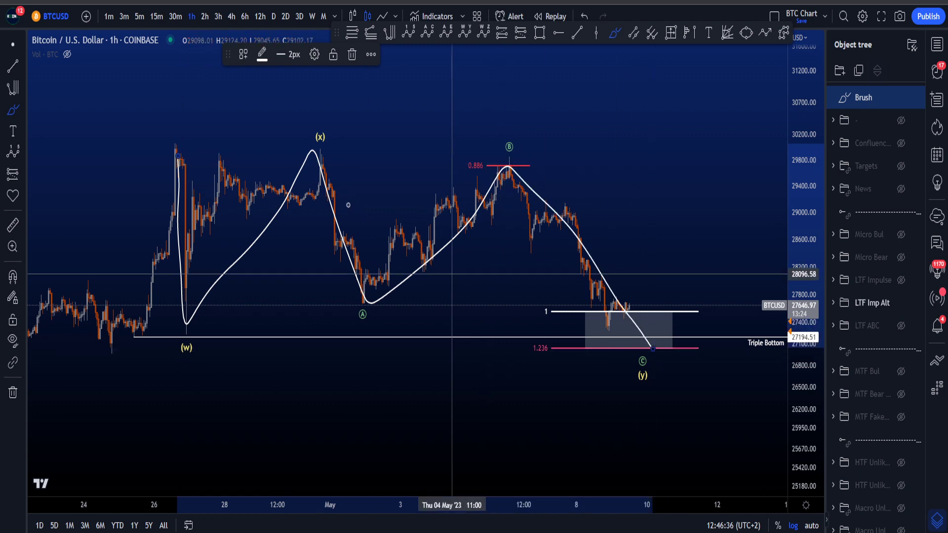
{"action": "key", "text": "ctrl+z"}
{"action": "mouse_move", "coordinate": [320, 150]}
{"action": "left_mouse_down"}
{"action": "mouse_move", "coordinate": [350, 186]}
{"action": "mouse_move", "coordinate": [332, 264]}
{"action": "mouse_move", "coordinate": [349, 175]}
{"action": "mouse_move", "coordinate": [360, 240]}
{"action": "left_mouse_up"}
{"action": "key", "text": "ctrl+z"}
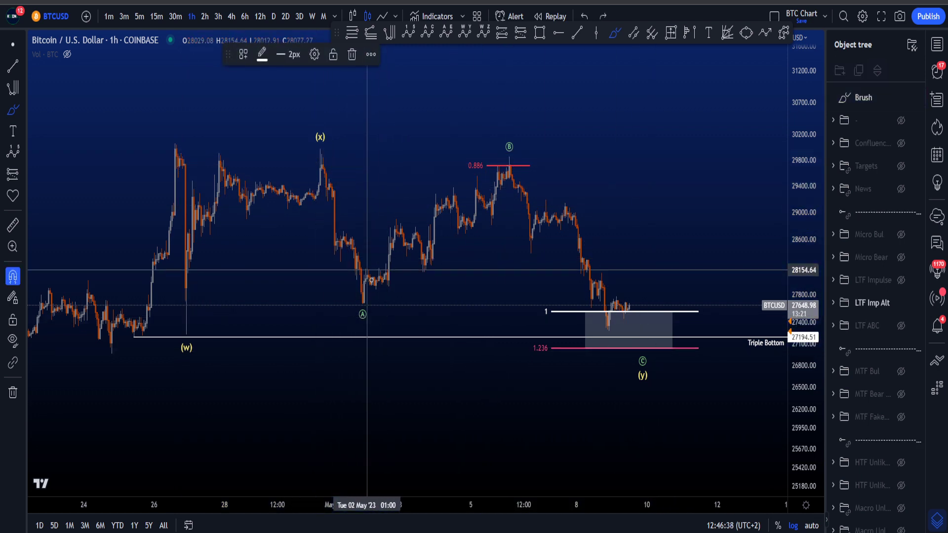
{"action": "key", "text": "ctrl+z"}
Trace the rise from A toward B and mark the swing near the 0.886 level with the Brush, undoing each stroke
{"action": "mouse_move", "coordinate": [362, 305]}
{"action": "left_mouse_down"}
{"action": "mouse_move", "coordinate": [527, 124]}
{"action": "mouse_move", "coordinate": [360, 289]}
{"action": "mouse_move", "coordinate": [477, 222]}
{"action": "left_mouse_up"}
{"action": "key", "text": "ctrl+z"}
{"action": "key", "text": "ctrl+z"}
{"action": "mouse_move", "coordinate": [490, 156]}
{"action": "left_mouse_down"}
{"action": "mouse_move", "coordinate": [464, 154]}
{"action": "mouse_move", "coordinate": [489, 162]}
{"action": "left_mouse_up"}
{"action": "key", "text": "ctrl+z"}
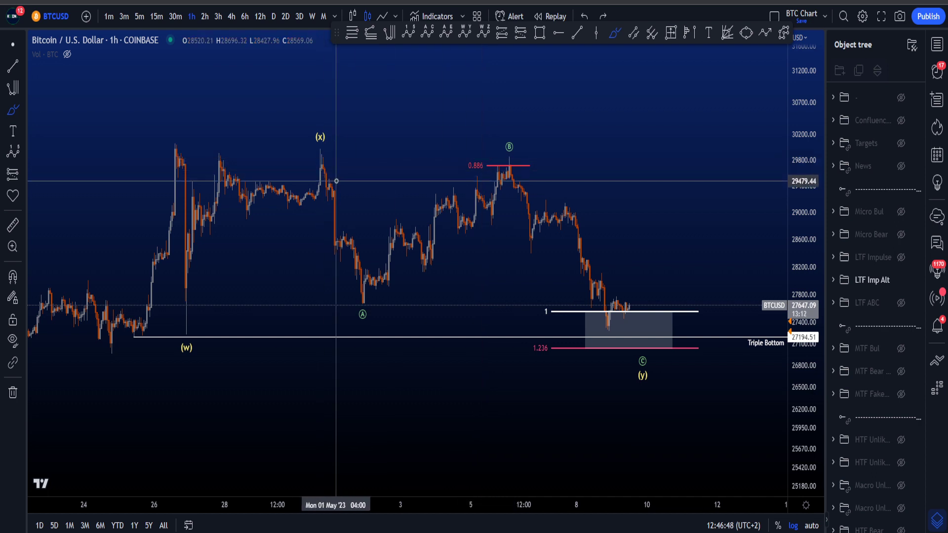
Sketch a Brush path starting from (x) across the chart and circle the wave B peak, undoing both
{"action": "mouse_move", "coordinate": [323, 166]}
{"action": "left_mouse_down"}
{"action": "mouse_move", "coordinate": [363, 279]}
{"action": "mouse_move", "coordinate": [494, 197]}
{"action": "mouse_move", "coordinate": [541, 197]}
{"action": "mouse_move", "coordinate": [676, 466]}
{"action": "mouse_move", "coordinate": [784, 494]}
{"action": "left_mouse_up"}
{"action": "key", "text": "ctrl+z"}
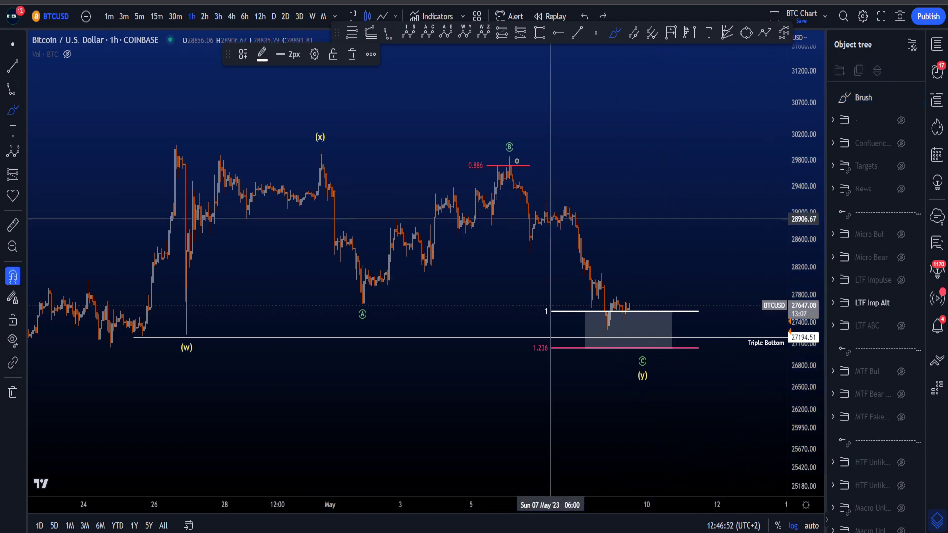
{"action": "mouse_move", "coordinate": [518, 159]}
{"action": "left_mouse_down"}
{"action": "mouse_move", "coordinate": [464, 157]}
{"action": "mouse_move", "coordinate": [515, 158]}
{"action": "left_mouse_up"}
{"action": "key", "text": "ctrl+z"}
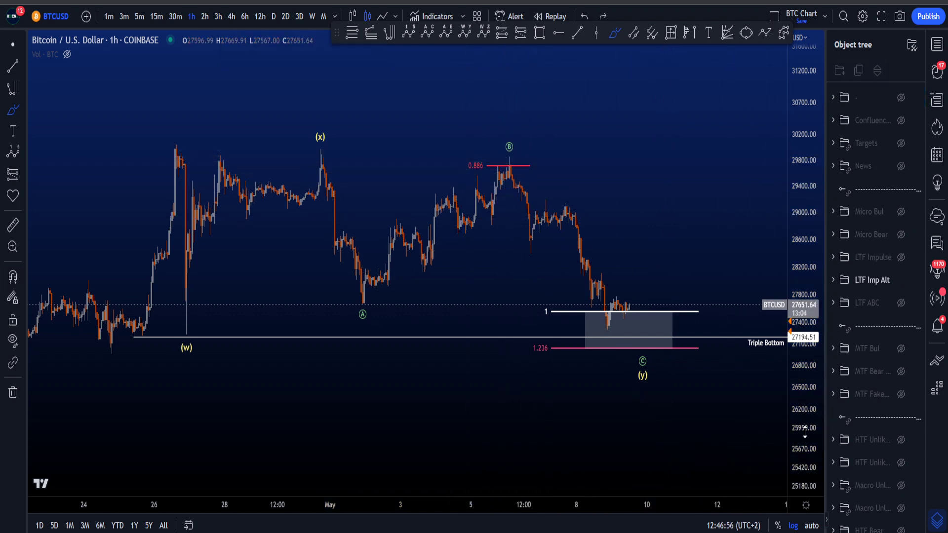
Trace the decline from B to the recent low and mark the area around the 1.236 level with the Brush, undoing both
{"action": "scroll", "coordinate": [431, 152], "scroll_direction": "up", "scroll_amount": 3}
{"action": "left_click_drag", "start_coordinate": [417, 133], "coordinate": [560, 328]}
{"action": "key", "text": "ctrl+z"}
{"action": "left_click_drag", "start_coordinate": [807, 341], "coordinate": [806, 365]}
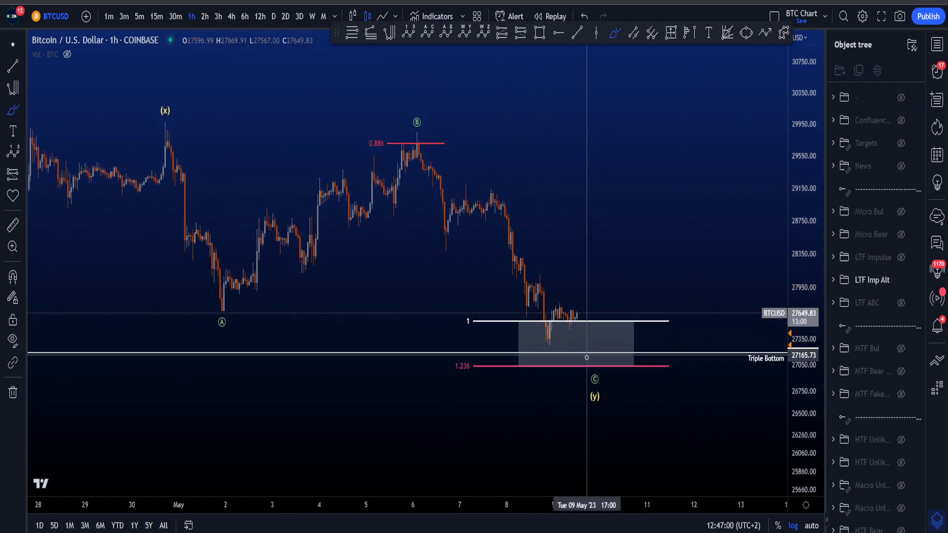
{"action": "mouse_move", "coordinate": [477, 382]}
{"action": "left_mouse_down"}
{"action": "mouse_move", "coordinate": [444, 364]}
{"action": "mouse_move", "coordinate": [527, 301]}
{"action": "mouse_move", "coordinate": [662, 370]}
{"action": "mouse_move", "coordinate": [496, 382]}
{"action": "left_mouse_up"}
{"action": "key", "text": "ctrl+z"}
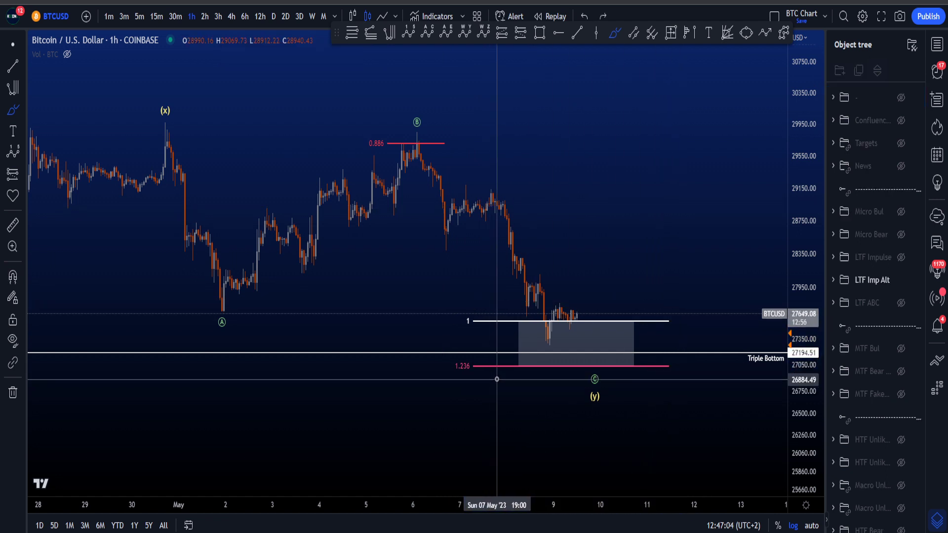
Mark the recent low inside the target zone and the area beside the 1.236 level with the Brush, undoing each stroke
{"action": "mouse_move", "coordinate": [557, 344]}
{"action": "left_mouse_down"}
{"action": "mouse_move", "coordinate": [538, 321]}
{"action": "mouse_move", "coordinate": [584, 328]}
{"action": "mouse_move", "coordinate": [541, 346]}
{"action": "mouse_move", "coordinate": [552, 348]}
{"action": "left_mouse_up"}
{"action": "key", "text": "ctrl+z"}
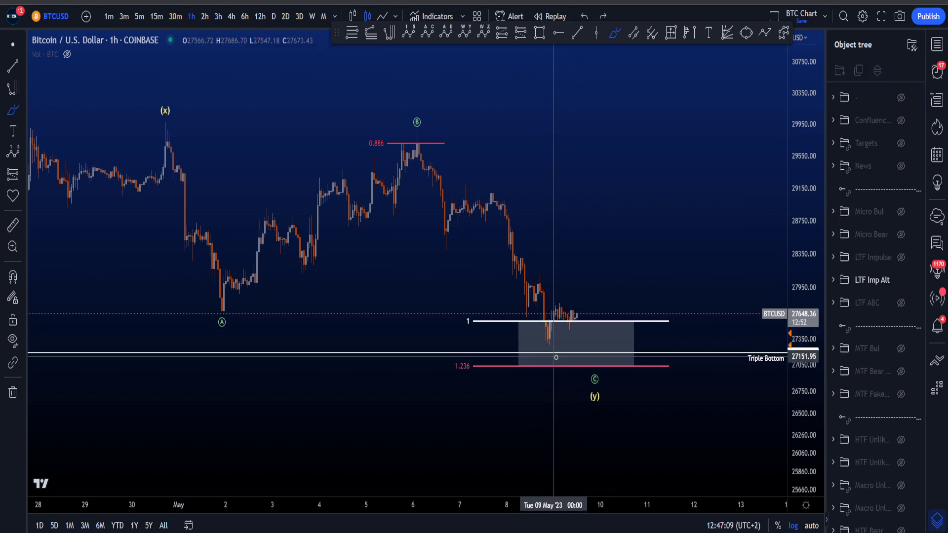
{"action": "mouse_move", "coordinate": [478, 361]}
{"action": "left_mouse_down"}
{"action": "mouse_move", "coordinate": [448, 357]}
{"action": "mouse_move", "coordinate": [475, 362]}
{"action": "left_mouse_up"}
{"action": "key", "text": "ctrl+z"}
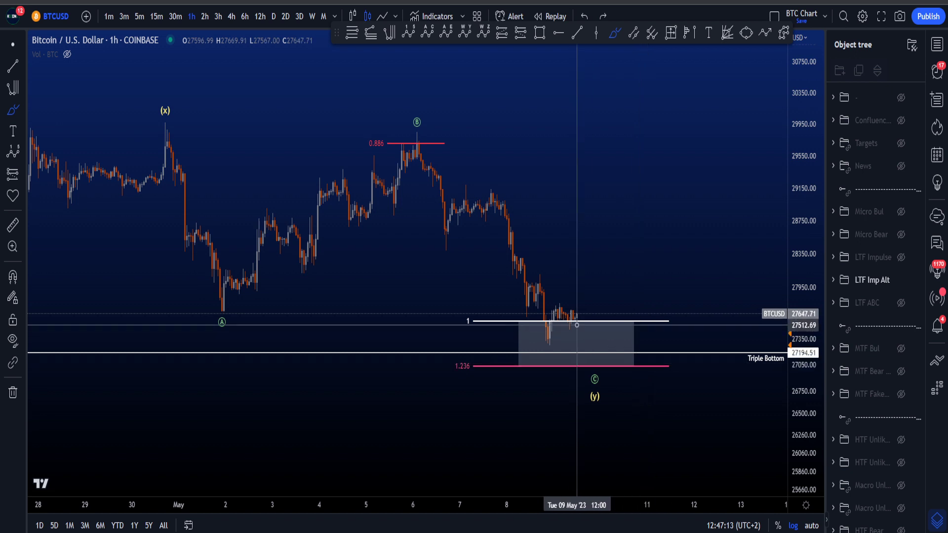
Toggle the LTF Imp Alt group off and on, and mark both ends of the Triple Bottom line with the Brush, undoing each stroke
{"action": "left_click", "coordinate": [901, 280]}
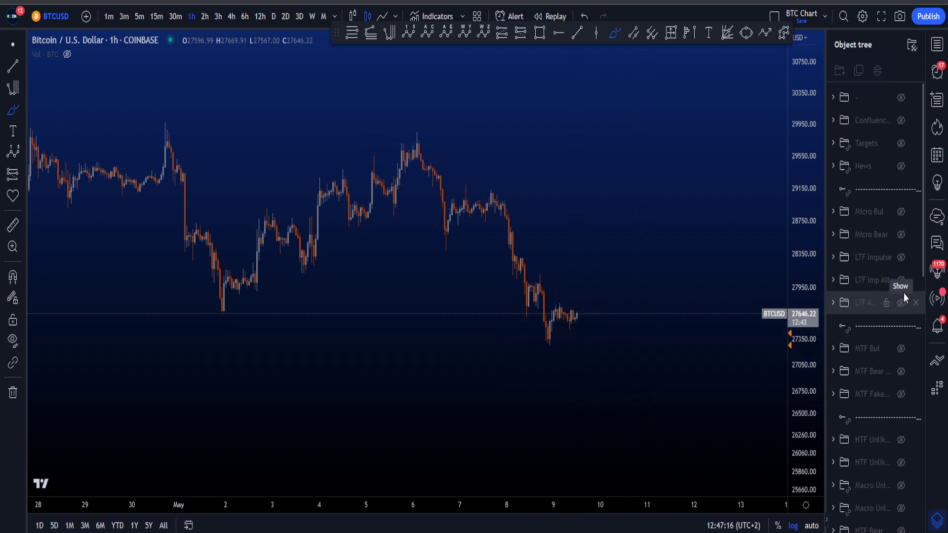
{"action": "left_click", "coordinate": [901, 280]}
{"action": "left_click_drag", "start_coordinate": [804, 321], "coordinate": [804, 351]}
{"action": "scroll", "coordinate": [713, 354], "scroll_direction": "down", "scroll_amount": 2}
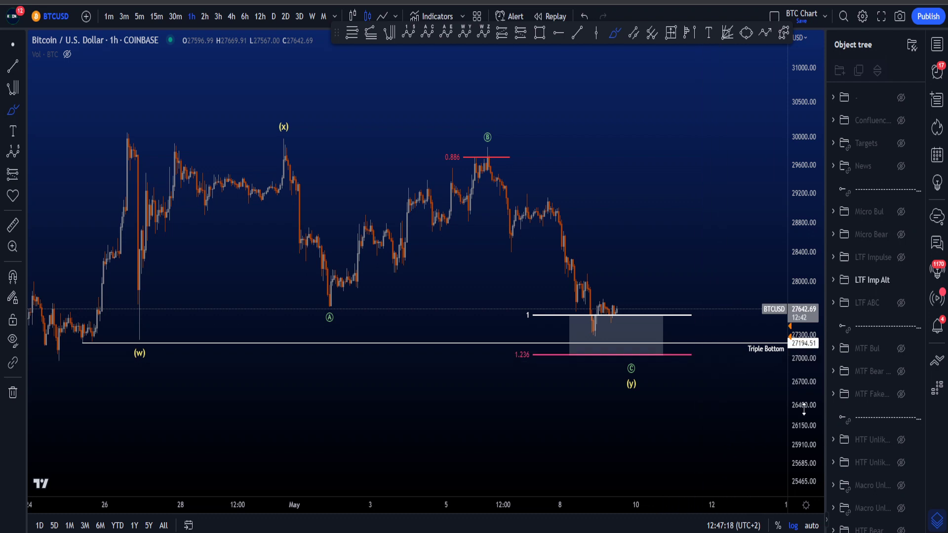
{"action": "left_click_drag", "start_coordinate": [804, 409], "coordinate": [802, 384]}
{"action": "scroll", "coordinate": [749, 378], "scroll_direction": "down", "scroll_amount": 1}
{"action": "mouse_move", "coordinate": [781, 339]}
{"action": "left_mouse_down"}
{"action": "mouse_move", "coordinate": [741, 361]}
{"action": "mouse_move", "coordinate": [771, 387]}
{"action": "left_mouse_up"}
{"action": "key", "text": "ctrl+z"}
{"action": "mouse_move", "coordinate": [183, 338]}
{"action": "left_mouse_down"}
{"action": "mouse_move", "coordinate": [143, 356]}
{"action": "mouse_move", "coordinate": [212, 339]}
{"action": "left_mouse_up"}
{"action": "key", "text": "ctrl+z"}
Circle the target zone between the 1 and 1.236 levels with the Brush and undo it
{"action": "left_click_drag", "start_coordinate": [587, 379], "coordinate": [573, 315]}
{"action": "mouse_move", "coordinate": [578, 349]}
{"action": "left_mouse_down"}
{"action": "mouse_move", "coordinate": [701, 353]}
{"action": "mouse_move", "coordinate": [556, 321]}
{"action": "left_mouse_up"}
{"action": "key", "text": "ctrl+z"}
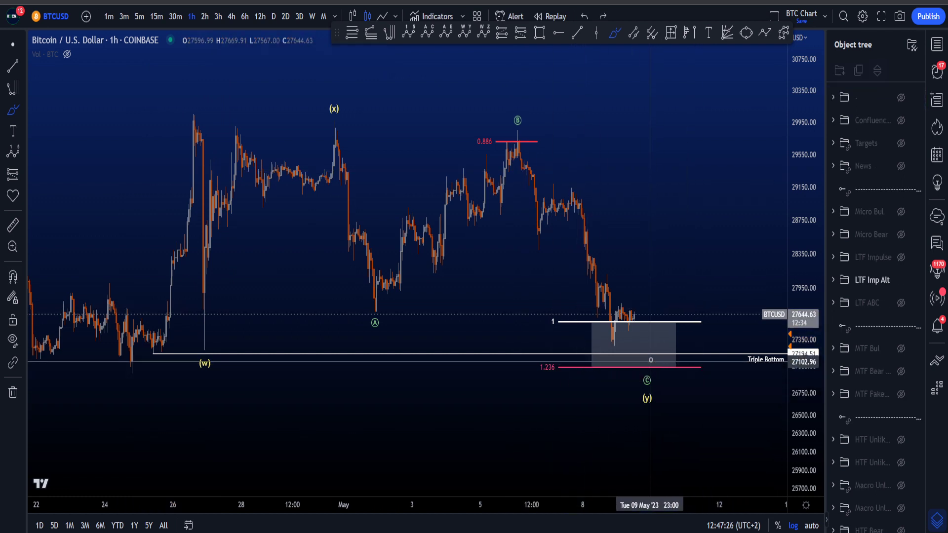
Trace the decline from B into the target zone and a rebound out of it with the Brush, undoing both strokes
{"action": "scroll", "coordinate": [651, 360], "scroll_direction": "up", "scroll_amount": 1}
{"action": "mouse_move", "coordinate": [449, 143]}
{"action": "left_mouse_down"}
{"action": "mouse_move", "coordinate": [487, 240]}
{"action": "mouse_move", "coordinate": [496, 212]}
{"action": "mouse_move", "coordinate": [583, 327]}
{"action": "mouse_move", "coordinate": [615, 288]}
{"action": "mouse_move", "coordinate": [630, 322]}
{"action": "left_mouse_up"}
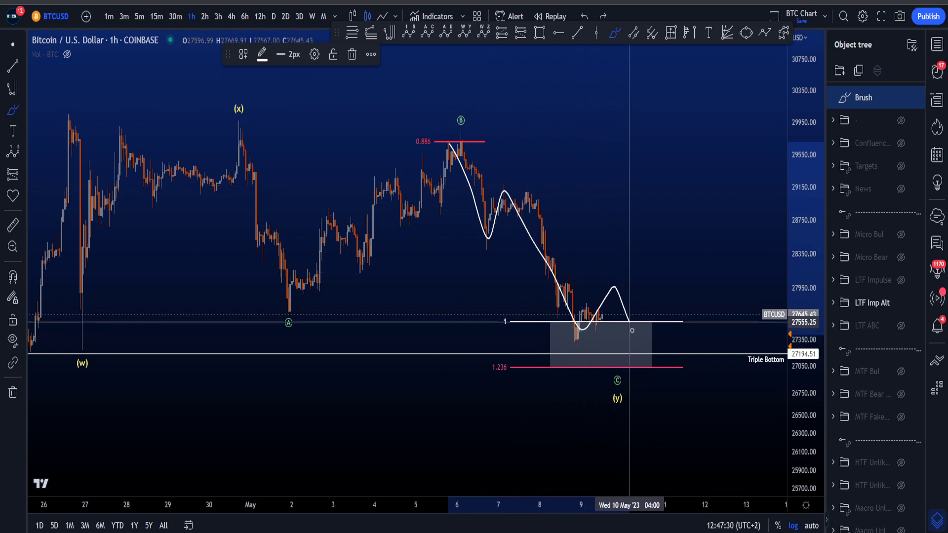
{"action": "mouse_move", "coordinate": [649, 366]}
{"action": "left_mouse_down"}
{"action": "mouse_move", "coordinate": [659, 364]}
{"action": "mouse_move", "coordinate": [688, 280]}
{"action": "left_mouse_up"}
{"action": "key", "text": "ctrl+z"}
{"action": "key", "text": "ctrl+z"}
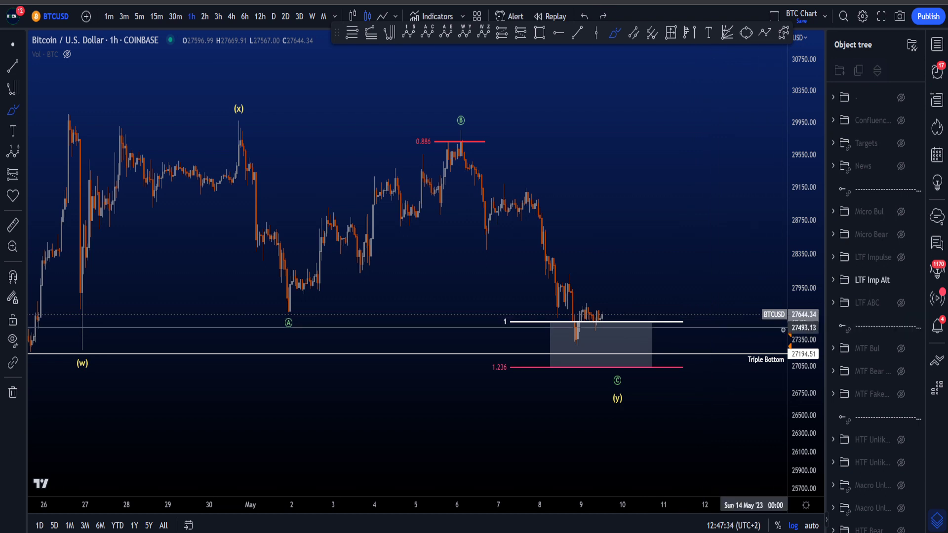
Hide the LTF Imp Alt group and show the LTF Impulse group on the chart
{"action": "left_click_drag", "start_coordinate": [794, 359], "coordinate": [797, 298]}
{"action": "scroll", "coordinate": [699, 326], "scroll_direction": "up", "scroll_amount": 2}
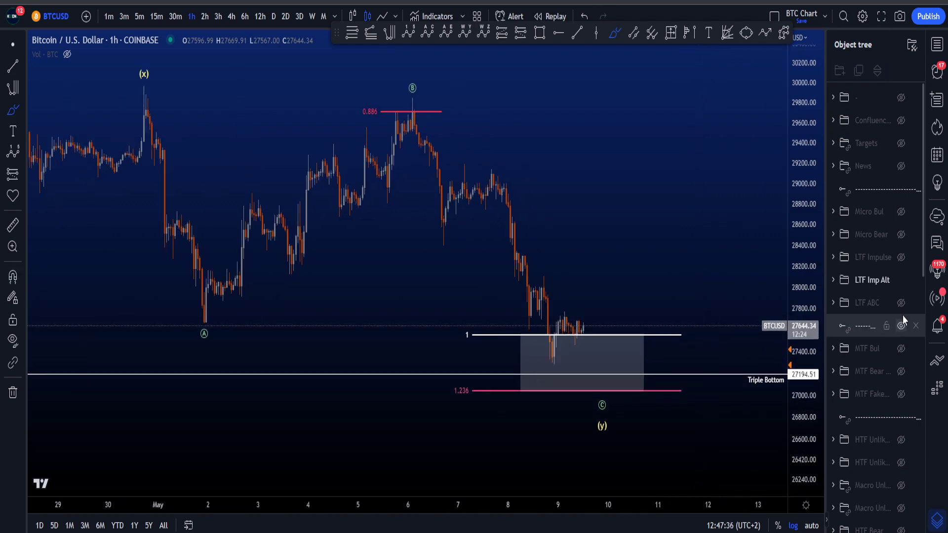
{"action": "left_click", "coordinate": [902, 281]}
{"action": "left_click", "coordinate": [900, 259]}
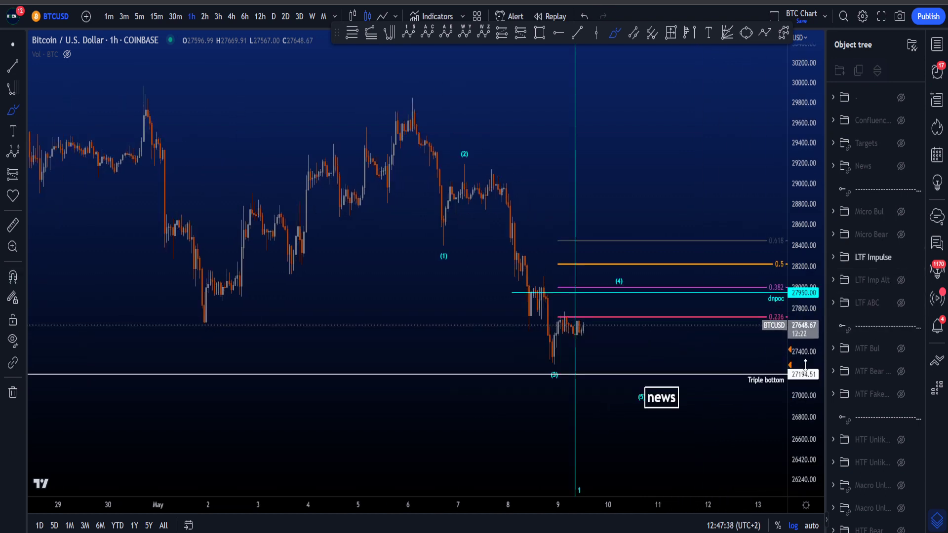
{"action": "scroll", "coordinate": [764, 342], "scroll_direction": "up", "scroll_amount": 2}
{"action": "scroll", "coordinate": [764, 342], "scroll_direction": "up", "scroll_amount": 1}
{"action": "left_click", "coordinate": [13, 46]}
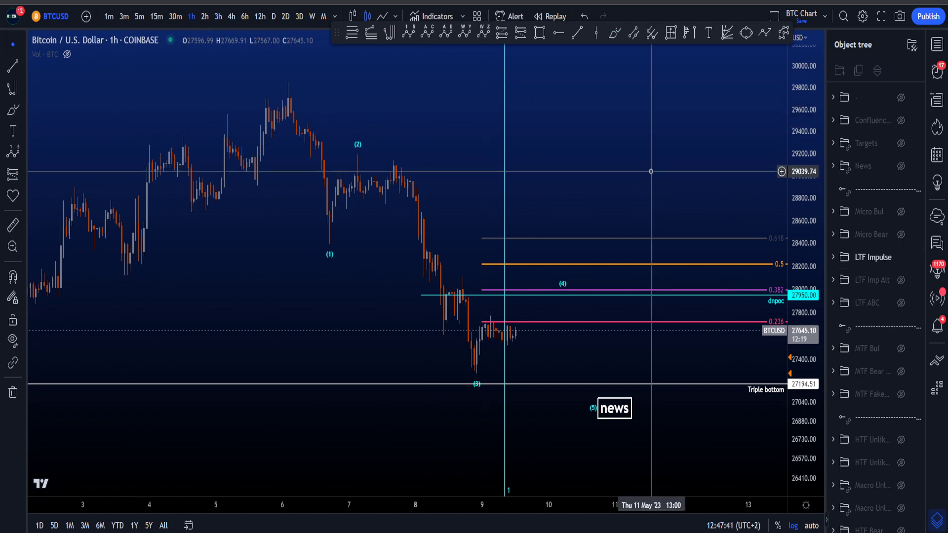
{"action": "left_click_drag", "start_coordinate": [650, 170], "coordinate": [624, 188]}
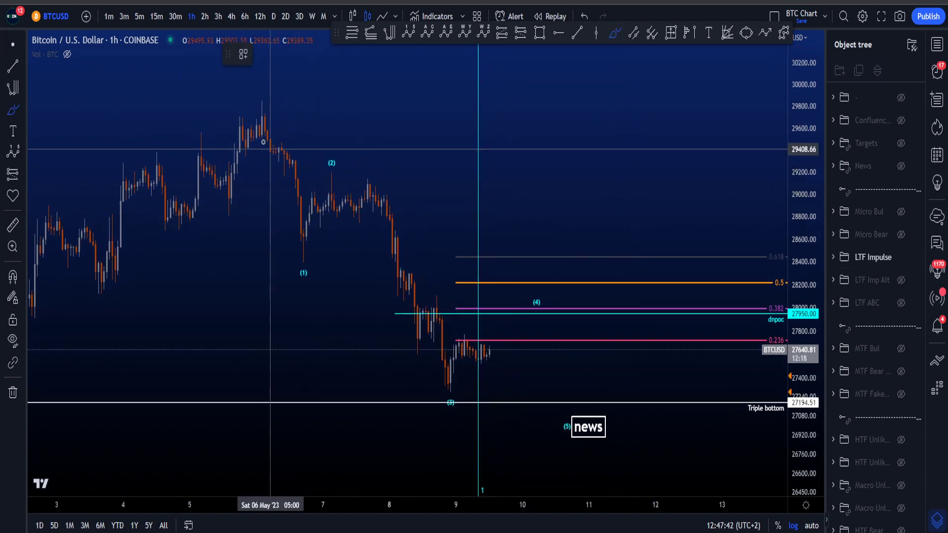
Trace the five-wave decline from the May 6 high through (1), (2), (3) and (4) to (5) with the Brush, undoing every stroke
{"action": "left_click_drag", "start_coordinate": [259, 108], "coordinate": [301, 267]}
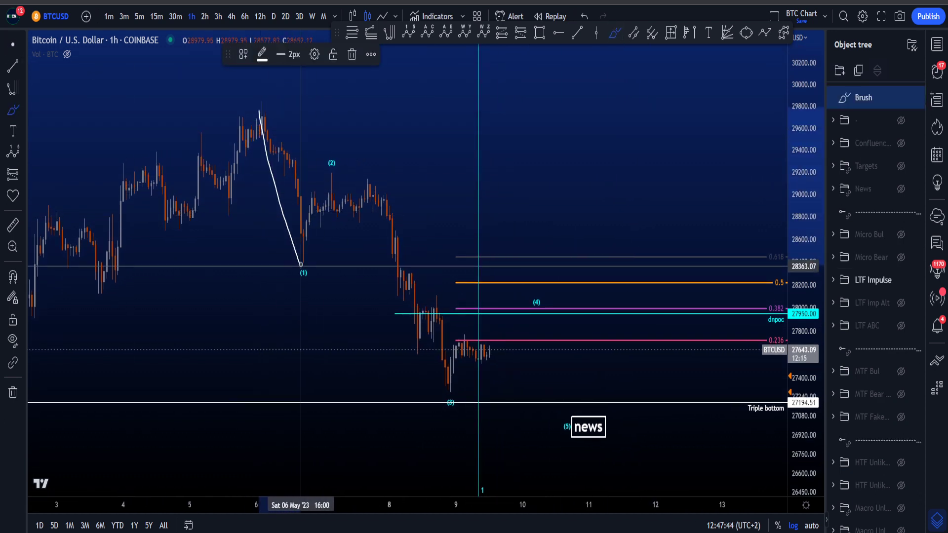
{"action": "mouse_move", "coordinate": [334, 166]}
{"action": "left_mouse_down"}
{"action": "mouse_move", "coordinate": [343, 191]}
{"action": "mouse_move", "coordinate": [370, 190]}
{"action": "mouse_move", "coordinate": [449, 385]}
{"action": "mouse_move", "coordinate": [531, 315]}
{"action": "left_mouse_up"}
{"action": "key", "text": "ctrl+z"}
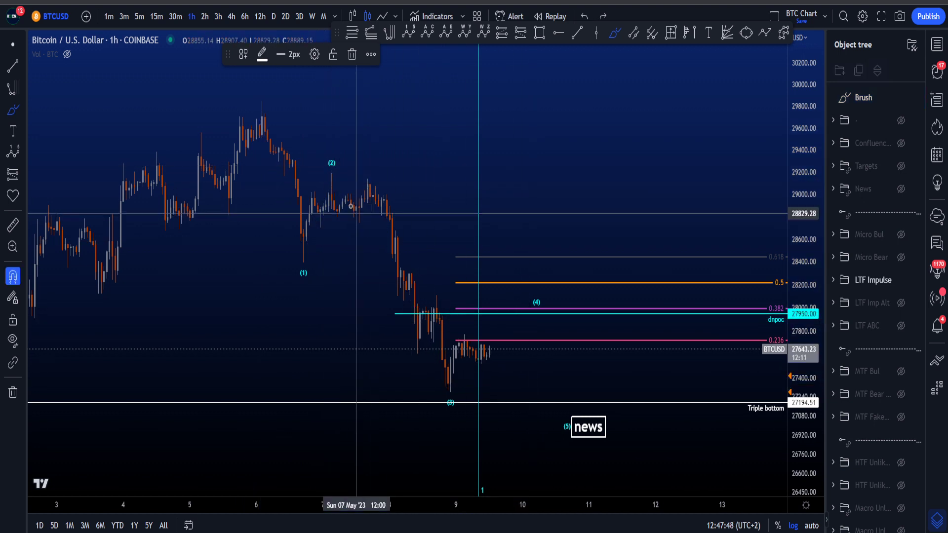
{"action": "mouse_move", "coordinate": [330, 190]}
{"action": "left_mouse_down"}
{"action": "mouse_move", "coordinate": [432, 326]}
{"action": "mouse_move", "coordinate": [450, 390]}
{"action": "mouse_move", "coordinate": [534, 314]}
{"action": "mouse_move", "coordinate": [531, 294]}
{"action": "mouse_move", "coordinate": [556, 393]}
{"action": "mouse_move", "coordinate": [609, 464]}
{"action": "mouse_move", "coordinate": [582, 403]}
{"action": "left_mouse_up"}
{"action": "key", "text": "ctrl+z"}
{"action": "key", "text": "ctrl+z"}
{"action": "key", "text": "ctrl+z"}
{"action": "key", "text": "ctrl+z"}
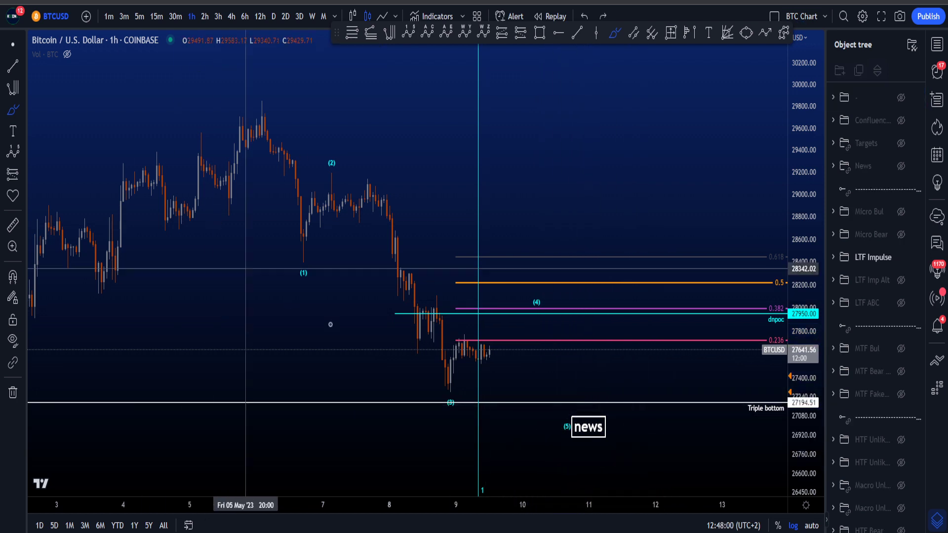
Check this week's US CPI events in the Crypto Craft calendar, return to the chart and circle the news label with the Brush, undoing it
{"action": "key", "text": "ctrl+t"}
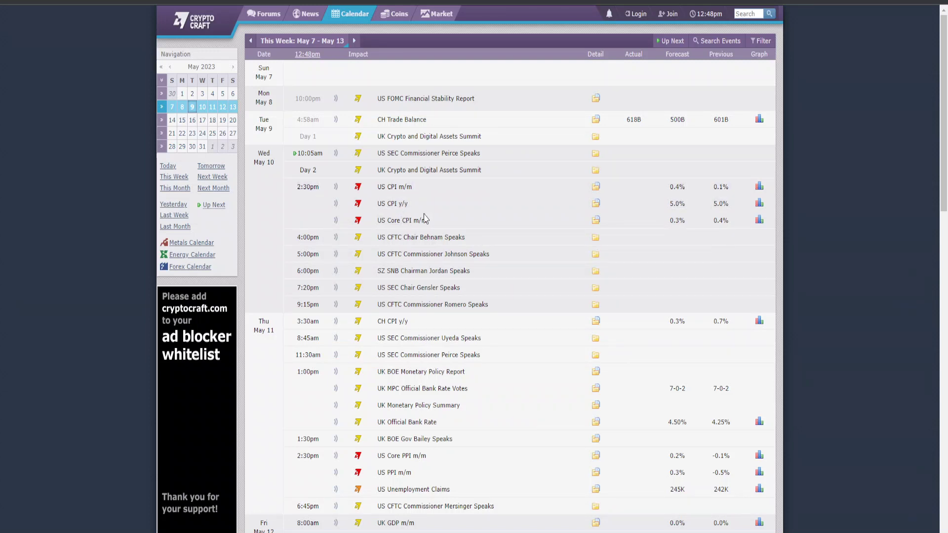
{"action": "left_click", "coordinate": [66, 2]}
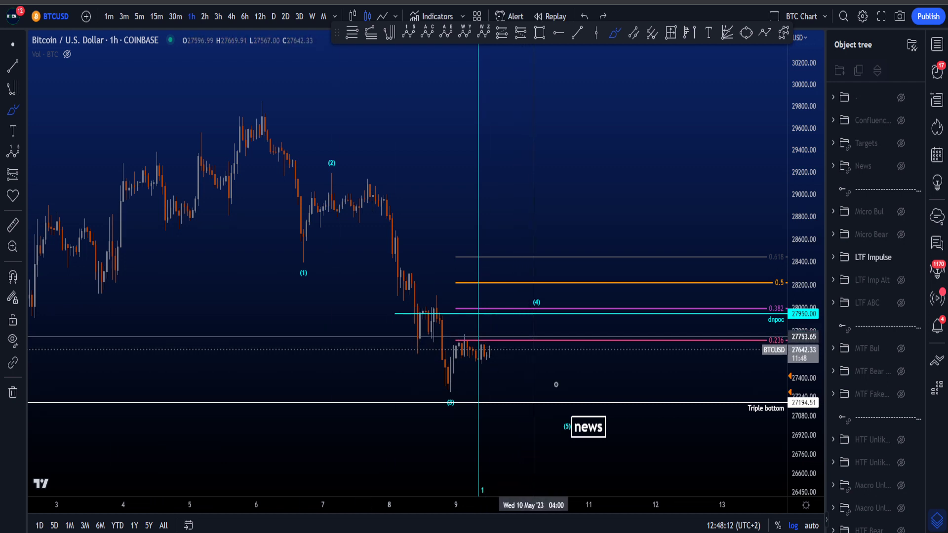
{"action": "left_click_drag", "start_coordinate": [562, 411], "coordinate": [584, 438]}
{"action": "key", "text": "ctrl+z"}
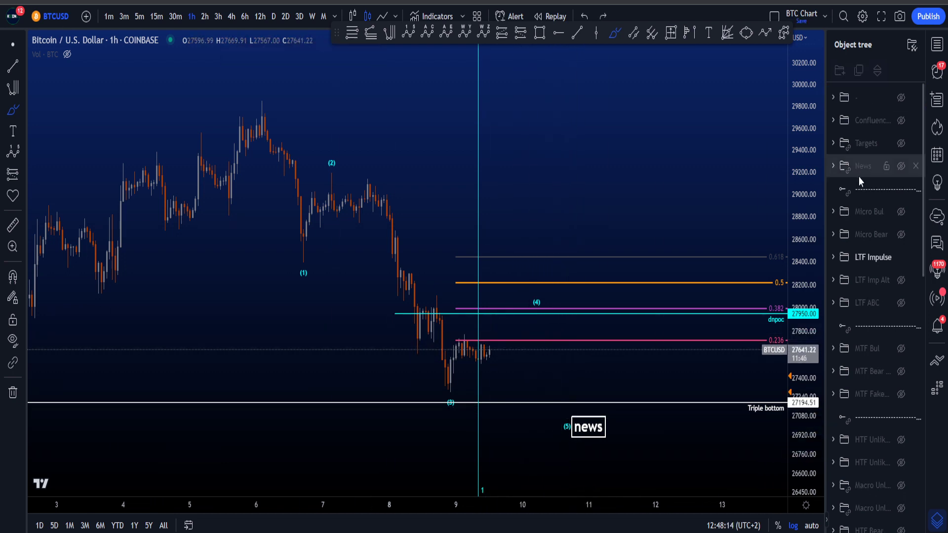
Show the News group on the chart and switch to the 30-minute timeframe
{"action": "left_click", "coordinate": [901, 167]}
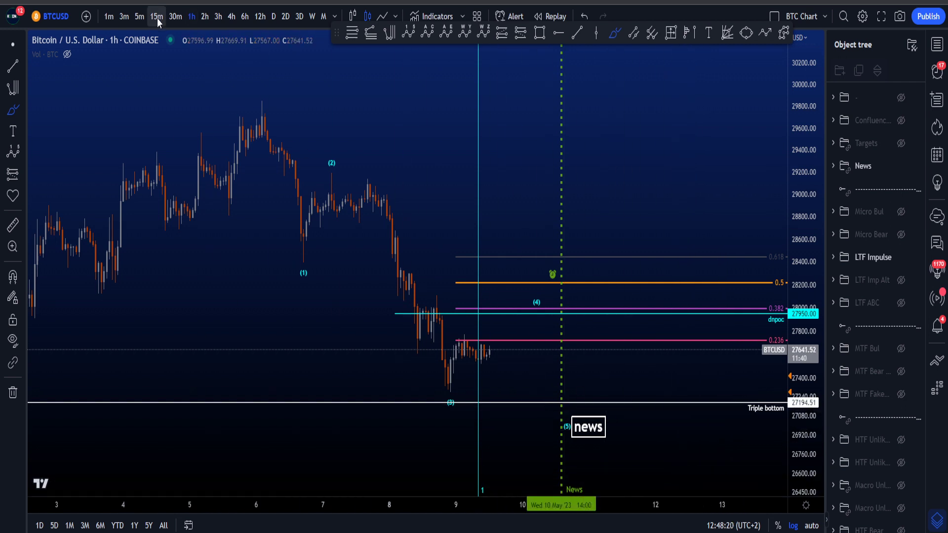
{"action": "left_click", "coordinate": [176, 19]}
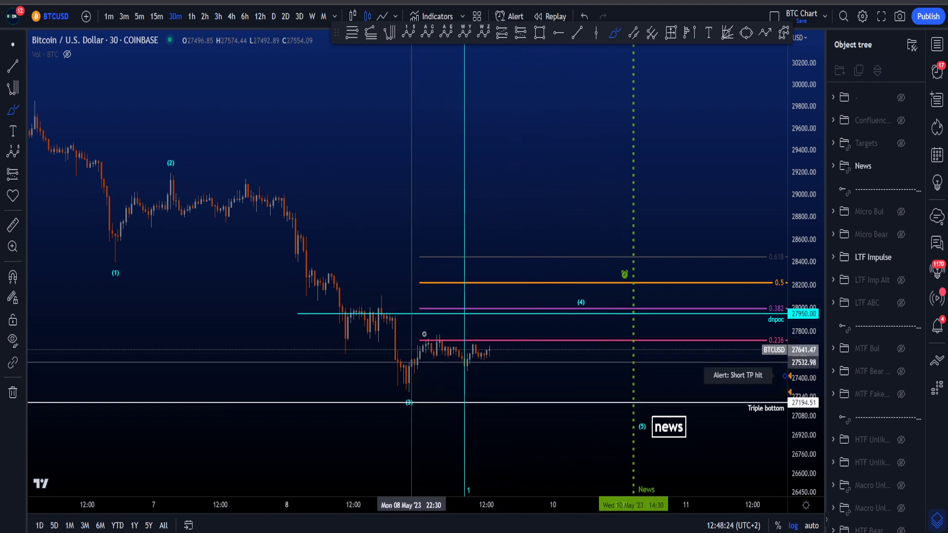
Mark the bounce after the (3) low and sketch the path up to wave (4) with the Brush, undoing the strokes
{"action": "mouse_move", "coordinate": [412, 361]}
{"action": "left_mouse_down"}
{"action": "mouse_move", "coordinate": [453, 338]}
{"action": "mouse_move", "coordinate": [483, 381]}
{"action": "mouse_move", "coordinate": [508, 378]}
{"action": "left_mouse_up"}
{"action": "key", "text": "ctrl+z"}
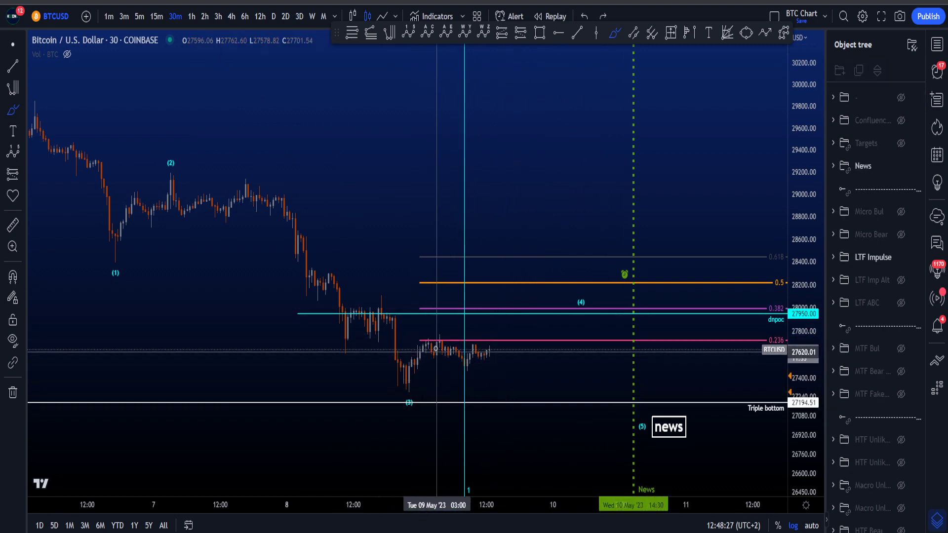
{"action": "mouse_move", "coordinate": [423, 376]}
{"action": "left_mouse_down"}
{"action": "mouse_move", "coordinate": [495, 379]}
{"action": "mouse_move", "coordinate": [593, 304]}
{"action": "mouse_move", "coordinate": [583, 302]}
{"action": "mouse_move", "coordinate": [568, 322]}
{"action": "mouse_move", "coordinate": [565, 314]}
{"action": "mouse_move", "coordinate": [592, 308]}
{"action": "mouse_move", "coordinate": [582, 311]}
{"action": "mouse_move", "coordinate": [596, 321]}
{"action": "left_mouse_up"}
{"action": "key", "text": "ctrl+z"}
{"action": "key", "text": "ctrl+z"}
{"action": "key", "text": "ctrl+z"}
Sketch the drop from wave (4) to wave (5) at the News line with the Brush, undoing the strokes
{"action": "left_click_drag", "start_coordinate": [612, 356], "coordinate": [624, 397]}
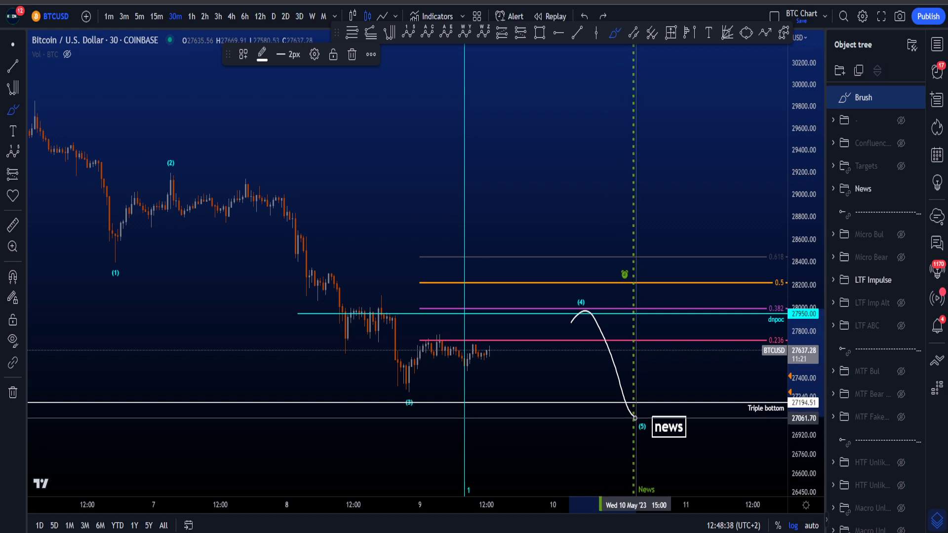
{"action": "mouse_move", "coordinate": [642, 418]}
{"action": "left_mouse_down"}
{"action": "mouse_move", "coordinate": [629, 416]}
{"action": "mouse_move", "coordinate": [632, 392]}
{"action": "left_mouse_up"}
{"action": "key", "text": "ctrl+z"}
{"action": "key", "text": "ctrl+z"}
Mark the Triple bottom level near its label and at the News line with the Brush, undoing each stroke
{"action": "left_click_drag", "start_coordinate": [752, 390], "coordinate": [747, 431]}
{"action": "key", "text": "ctrl+z"}
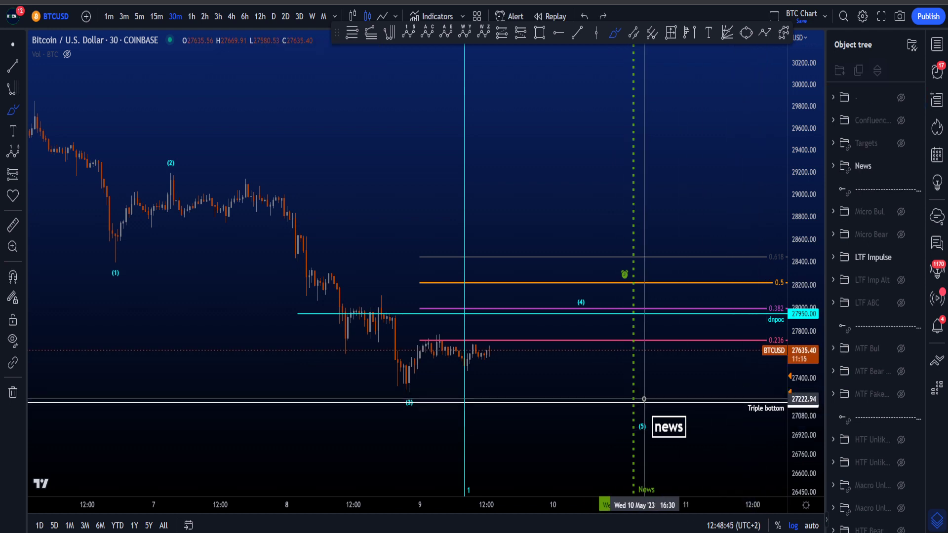
{"action": "mouse_move", "coordinate": [635, 396]}
{"action": "left_mouse_down"}
{"action": "mouse_move", "coordinate": [620, 403]}
{"action": "mouse_move", "coordinate": [644, 402]}
{"action": "left_mouse_up"}
{"action": "key", "text": "ctrl+z"}
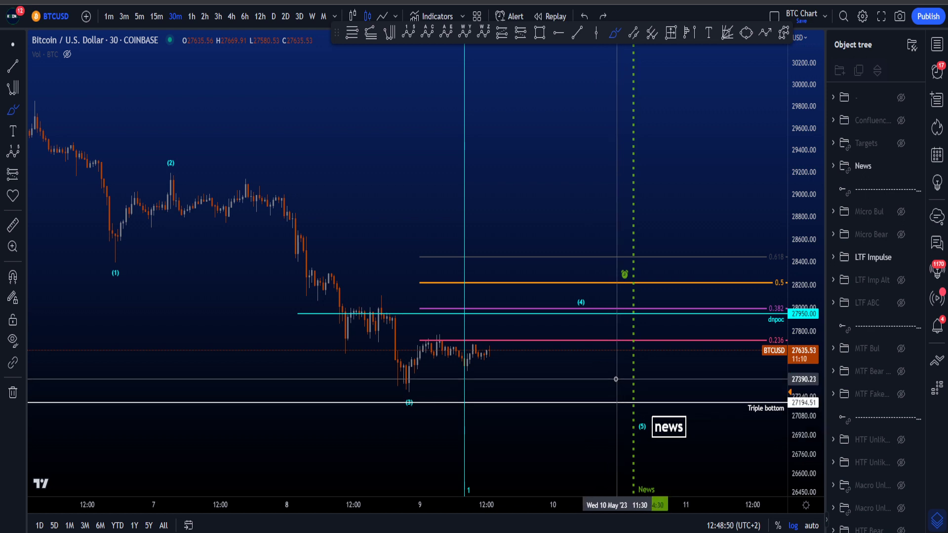
Sketch a rally from just above the Triple bottom line to beyond the 0.618 level with the Brush, undoing the strokes
{"action": "mouse_move", "coordinate": [618, 381]}
{"action": "left_mouse_down"}
{"action": "mouse_move", "coordinate": [638, 420]}
{"action": "mouse_move", "coordinate": [686, 298]}
{"action": "left_mouse_up"}
{"action": "left_click_drag", "start_coordinate": [695, 253], "coordinate": [703, 207]}
{"action": "mouse_move", "coordinate": [662, 244]}
{"action": "left_mouse_down"}
{"action": "mouse_move", "coordinate": [713, 159]}
{"action": "mouse_move", "coordinate": [738, 275]}
{"action": "left_mouse_up"}
{"action": "key", "text": "ctrl+z"}
{"action": "key", "text": "ctrl+z"}
Switch the chart to the 1-hour timeframe and trace the decline from the May 6 high to wave (5) with the Brush, undoing the stroke
{"action": "left_click_drag", "start_coordinate": [806, 246], "coordinate": [784, 348]}
{"action": "scroll", "coordinate": [716, 377], "scroll_direction": "down", "scroll_amount": 4}
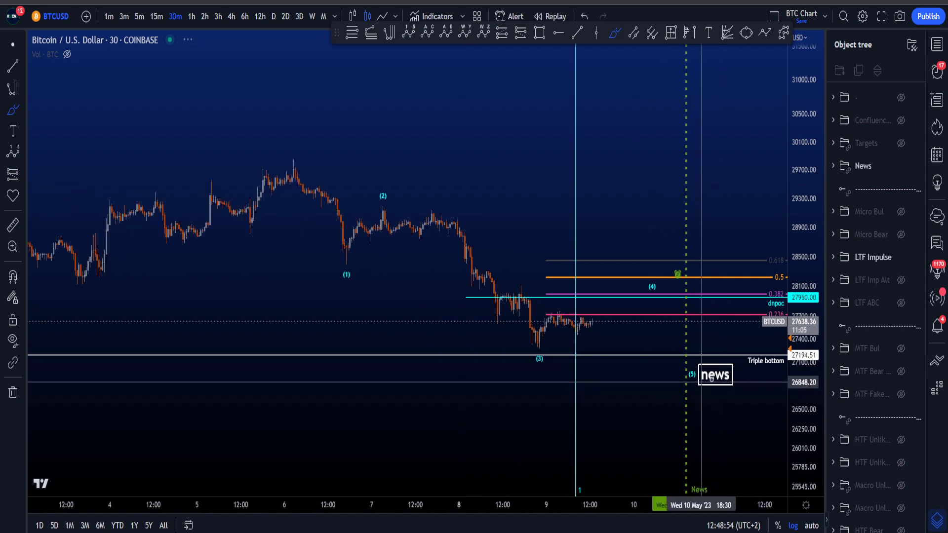
{"action": "left_click", "coordinate": [191, 17]}
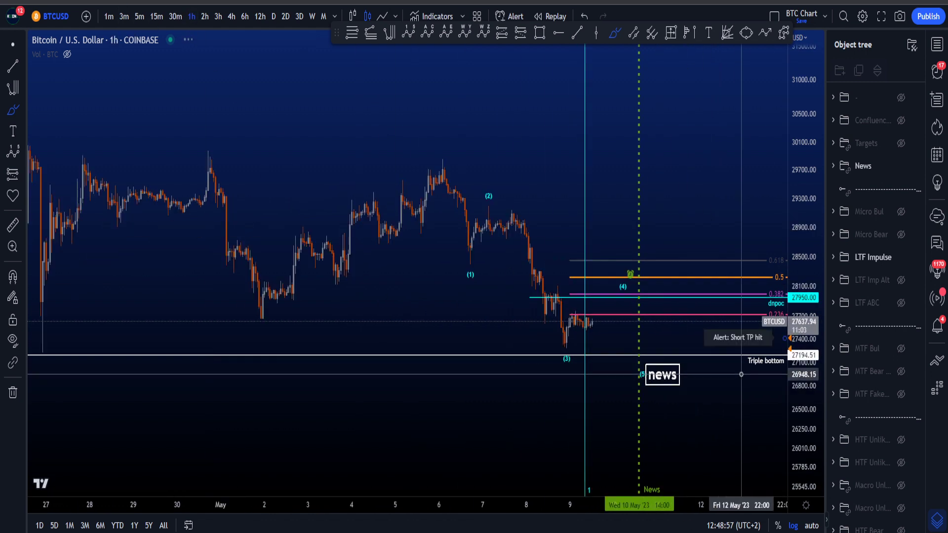
{"action": "left_click_drag", "start_coordinate": [804, 391], "coordinate": [796, 266]}
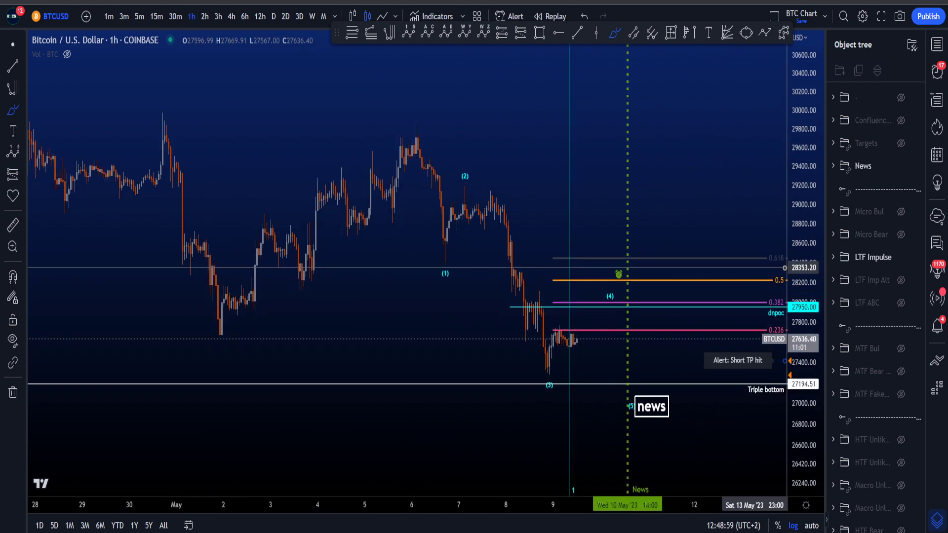
{"action": "scroll", "coordinate": [567, 235], "scroll_direction": "up", "scroll_amount": 1}
{"action": "mouse_move", "coordinate": [375, 129]}
{"action": "left_mouse_down"}
{"action": "mouse_move", "coordinate": [408, 250]}
{"action": "mouse_move", "coordinate": [509, 338]}
{"action": "mouse_move", "coordinate": [588, 296]}
{"action": "mouse_move", "coordinate": [633, 401]}
{"action": "left_mouse_up"}
{"action": "key", "text": "ctrl+z"}
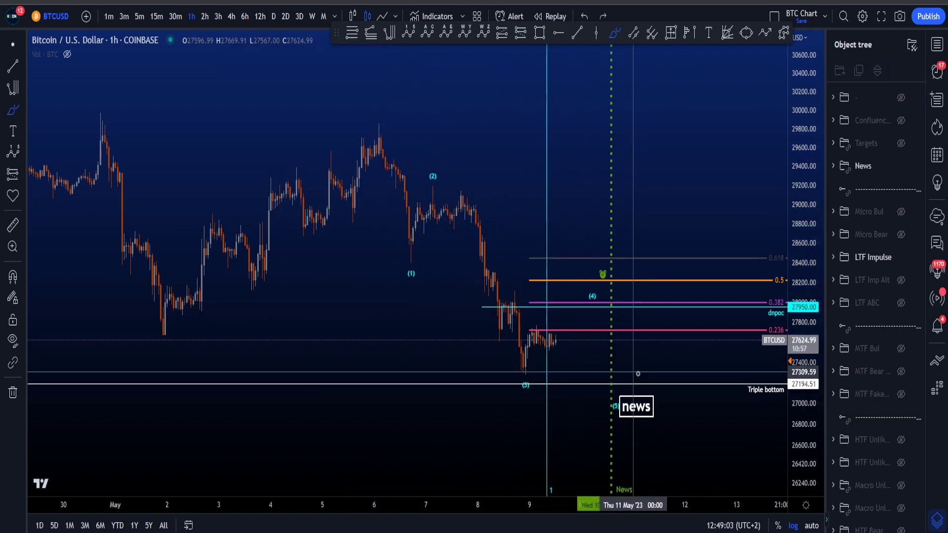
Show the Micro Bear group in place of the LTF Impulse and News groups, and switch the chart to the 15-minute timeframe
{"action": "left_click", "coordinate": [902, 257]}
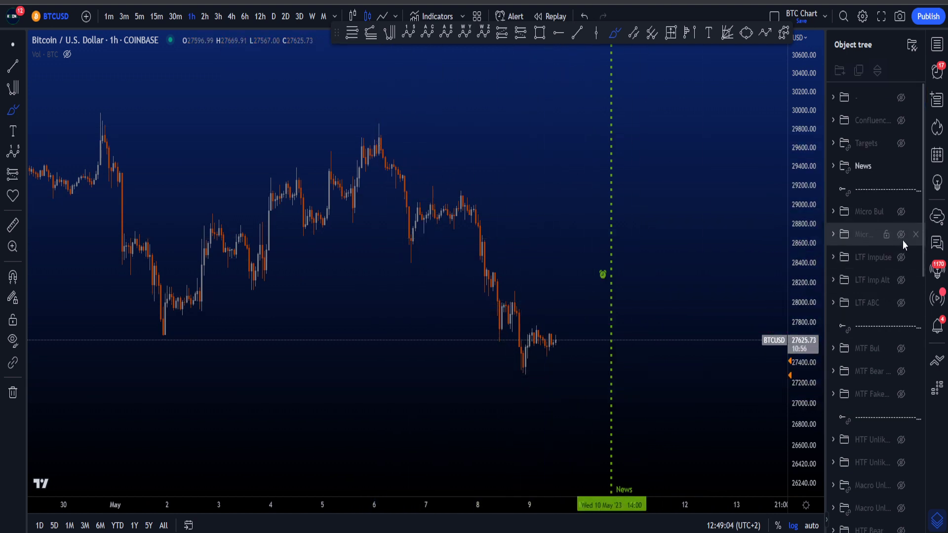
{"action": "left_click", "coordinate": [902, 235]}
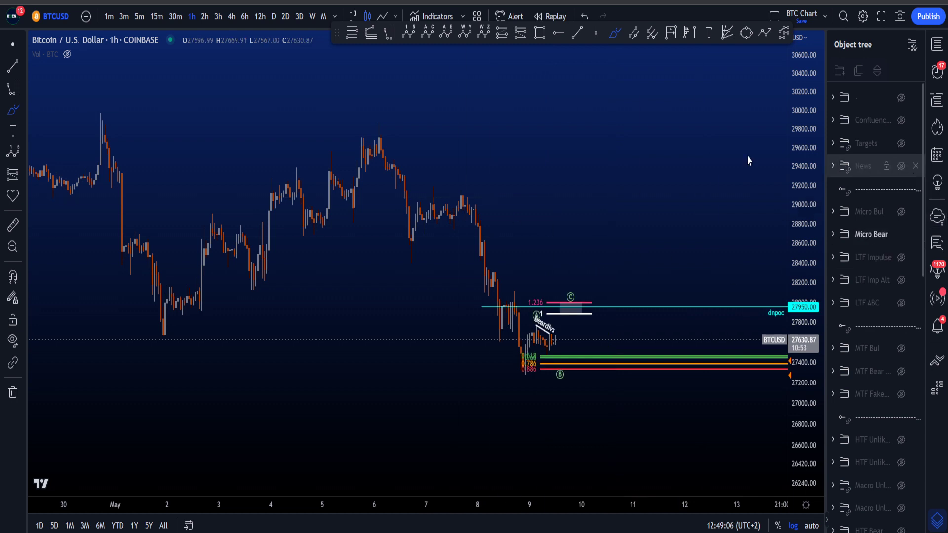
{"action": "left_click", "coordinate": [176, 16]}
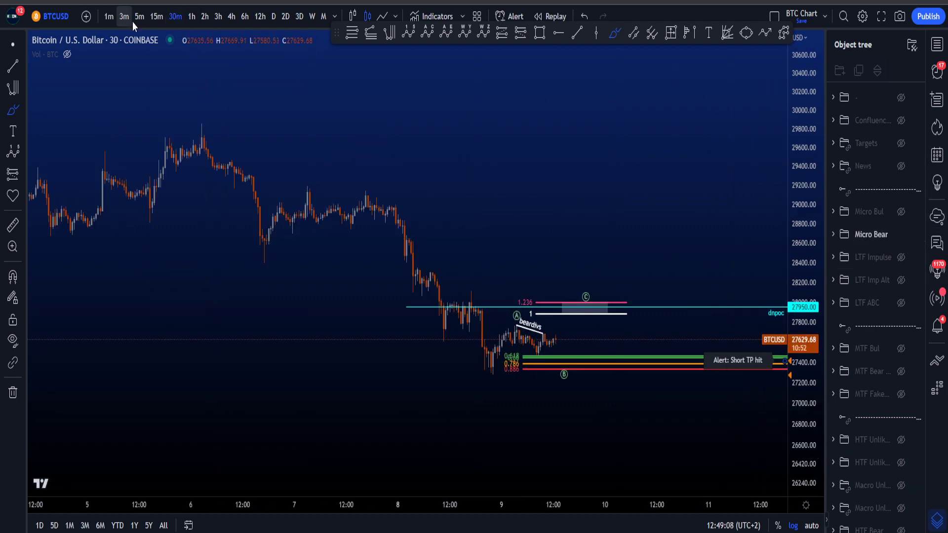
{"action": "left_click", "coordinate": [155, 22]}
{"action": "left_click", "coordinate": [812, 526]}
{"action": "left_click_drag", "start_coordinate": [806, 434], "coordinate": [799, 372]}
{"action": "left_click_drag", "start_coordinate": [632, 259], "coordinate": [619, 145]}
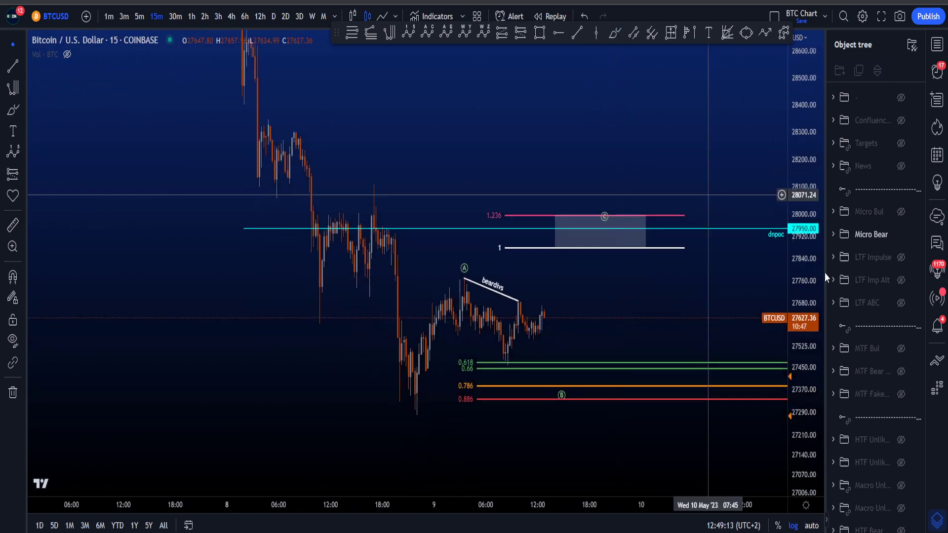
{"action": "scroll", "coordinate": [671, 292], "scroll_direction": "up", "scroll_amount": 5}
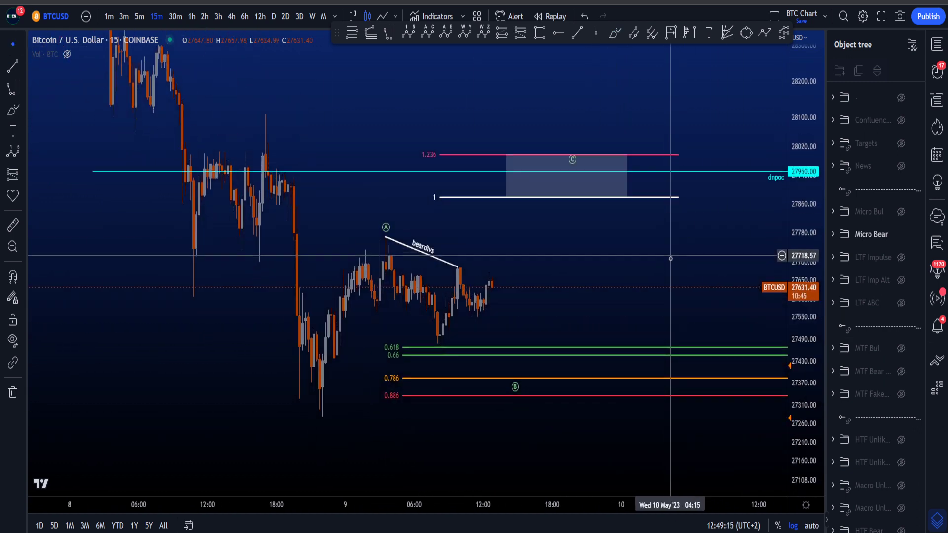
Trace the rise from the May 8 low to the wave A peak with the Brush and undo it
{"action": "mouse_move", "coordinate": [262, 378]}
{"action": "left_mouse_down"}
{"action": "mouse_move", "coordinate": [341, 235]}
{"action": "mouse_move", "coordinate": [233, 411]}
{"action": "mouse_move", "coordinate": [299, 261]}
{"action": "mouse_move", "coordinate": [318, 310]}
{"action": "left_mouse_up"}
{"action": "key", "text": "ctrl+z"}
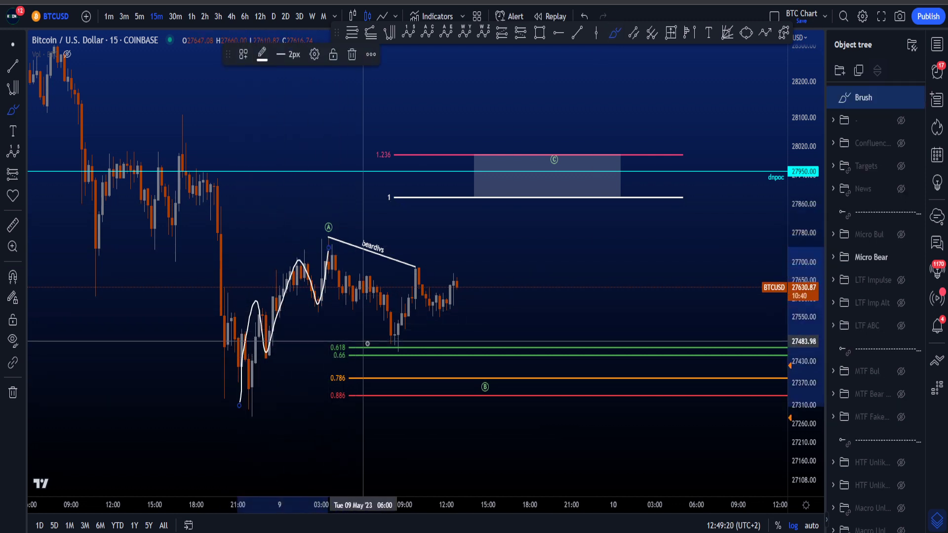
{"action": "key", "text": "ctrl+z"}
Circle the correction following the wave A peak, down to the 0.786 level, with the Brush
{"action": "scroll", "coordinate": [381, 328], "scroll_direction": "up", "scroll_amount": 2}
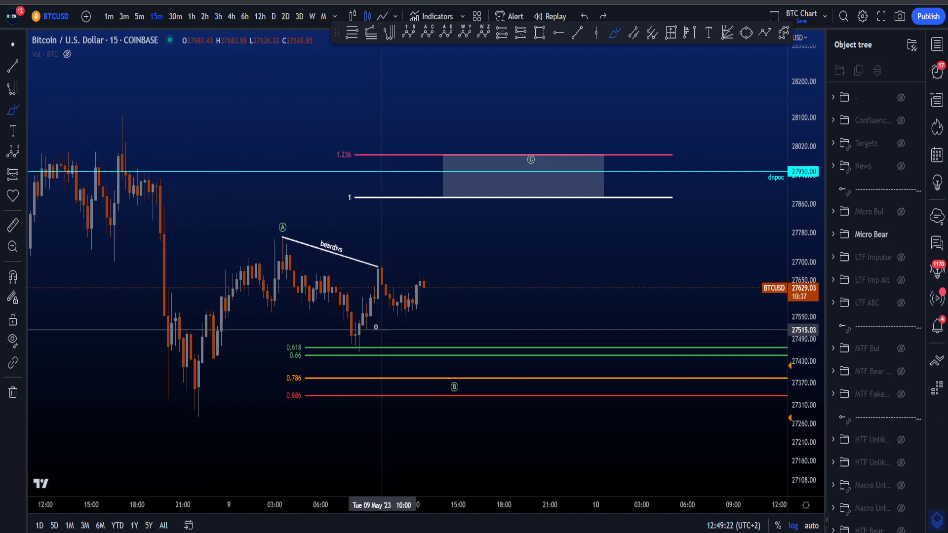
{"action": "left_click_drag", "start_coordinate": [276, 241], "coordinate": [581, 312]}
{"action": "left_click_drag", "start_coordinate": [574, 353], "coordinate": [279, 332]}
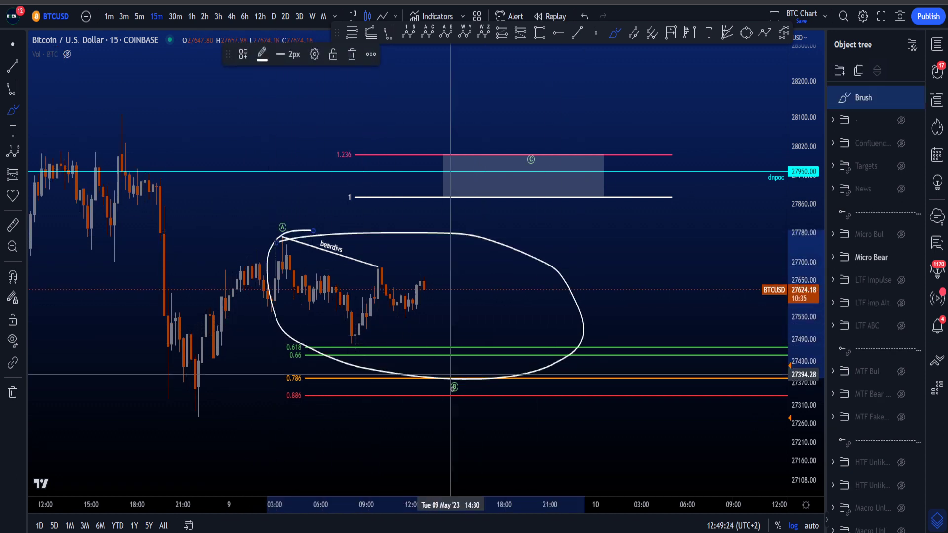
Undo the circle around the correction, then mark wave B near the 0.786 level with the Brush and undo it
{"action": "key", "text": "ctrl+z"}
{"action": "left_click_drag", "start_coordinate": [450, 371], "coordinate": [460, 375]}
{"action": "key", "text": "ctrl+z"}
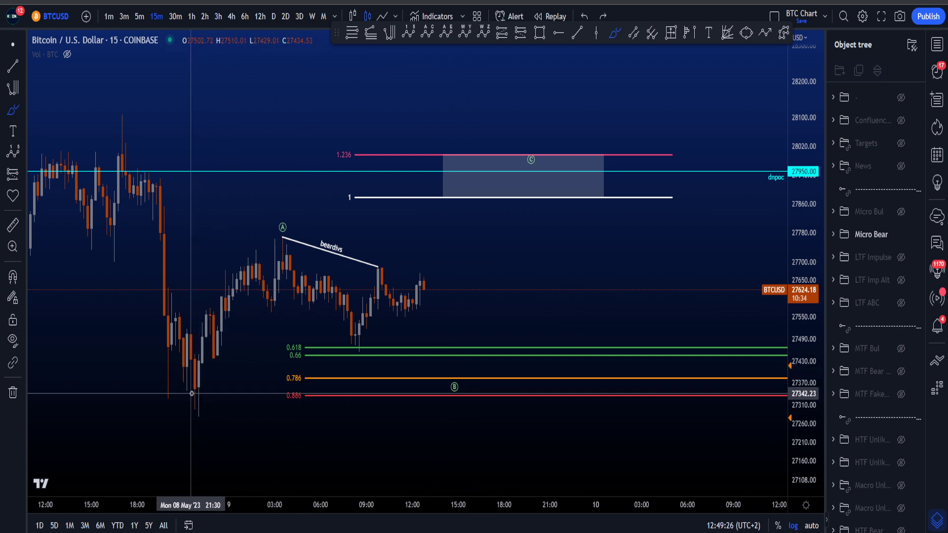
Draw a Brush curve down into the wave C target box and mark the dnpoc label, undoing both strokes
{"action": "mouse_move", "coordinate": [571, 86]}
{"action": "left_mouse_down"}
{"action": "mouse_move", "coordinate": [595, 106]}
{"action": "mouse_move", "coordinate": [596, 168]}
{"action": "left_mouse_up"}
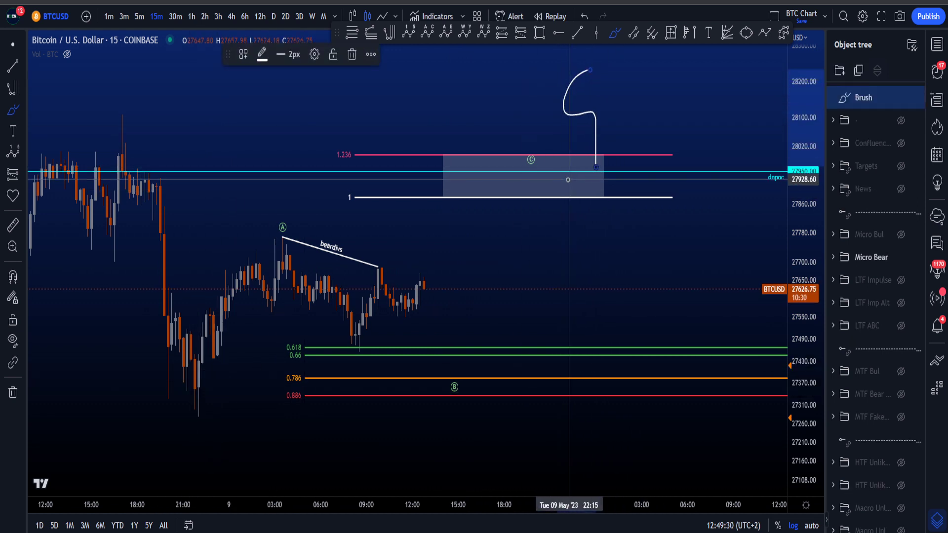
{"action": "key", "text": "ctrl+z"}
{"action": "mouse_move", "coordinate": [765, 160]}
{"action": "left_mouse_down"}
{"action": "mouse_move", "coordinate": [760, 193]}
{"action": "mouse_move", "coordinate": [768, 192]}
{"action": "left_mouse_up"}
{"action": "key", "text": "ctrl+z"}
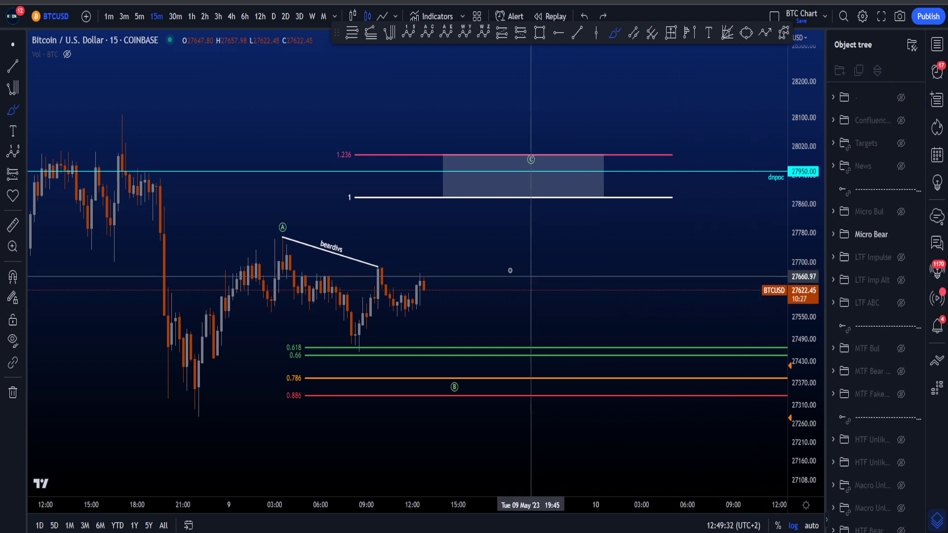
Trace the path from the May 8 low up to the wave C target box twice with the Brush, undoing each stroke
{"action": "mouse_move", "coordinate": [185, 397]}
{"action": "left_mouse_down"}
{"action": "mouse_move", "coordinate": [228, 326]}
{"action": "mouse_move", "coordinate": [313, 268]}
{"action": "mouse_move", "coordinate": [434, 371]}
{"action": "mouse_move", "coordinate": [526, 161]}
{"action": "left_mouse_up"}
{"action": "key", "text": "ctrl+z"}
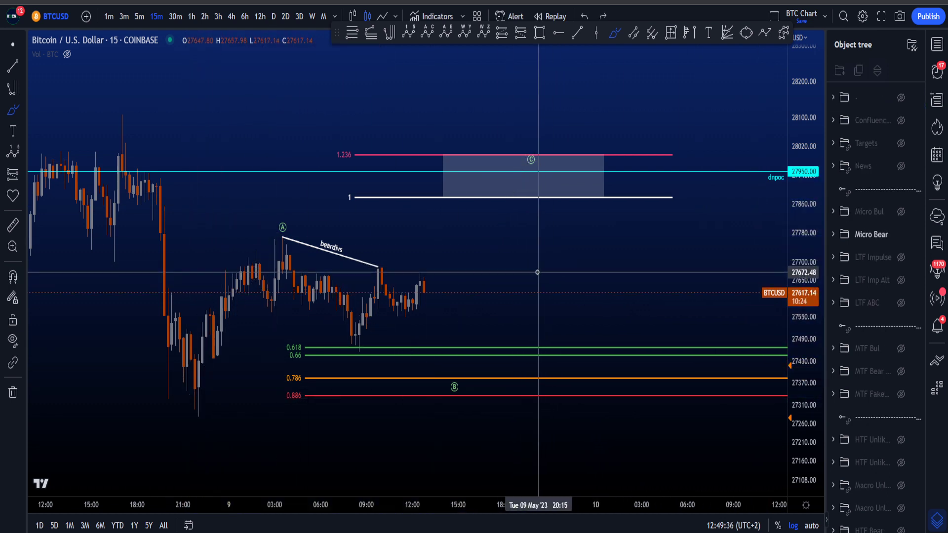
{"action": "mouse_move", "coordinate": [188, 393]}
{"action": "left_mouse_down"}
{"action": "mouse_move", "coordinate": [321, 270]}
{"action": "mouse_move", "coordinate": [460, 359]}
{"action": "mouse_move", "coordinate": [544, 195]}
{"action": "left_mouse_up"}
{"action": "key", "text": "ctrl+z"}
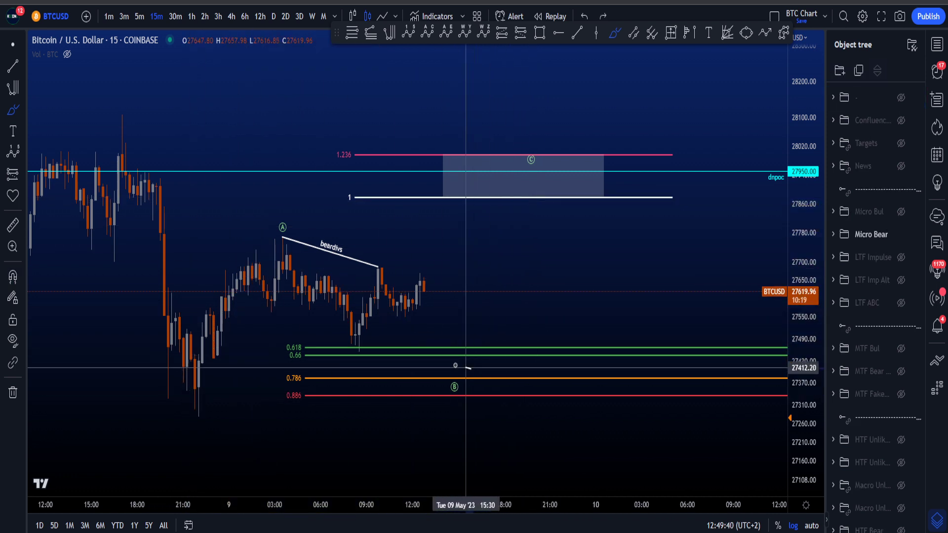
Mark wave B, the low near the 0.618 level and the beardivs label with the Brush, undoing each stroke
{"action": "left_click_drag", "start_coordinate": [466, 368], "coordinate": [449, 402]}
{"action": "key", "text": "ctrl+z"}
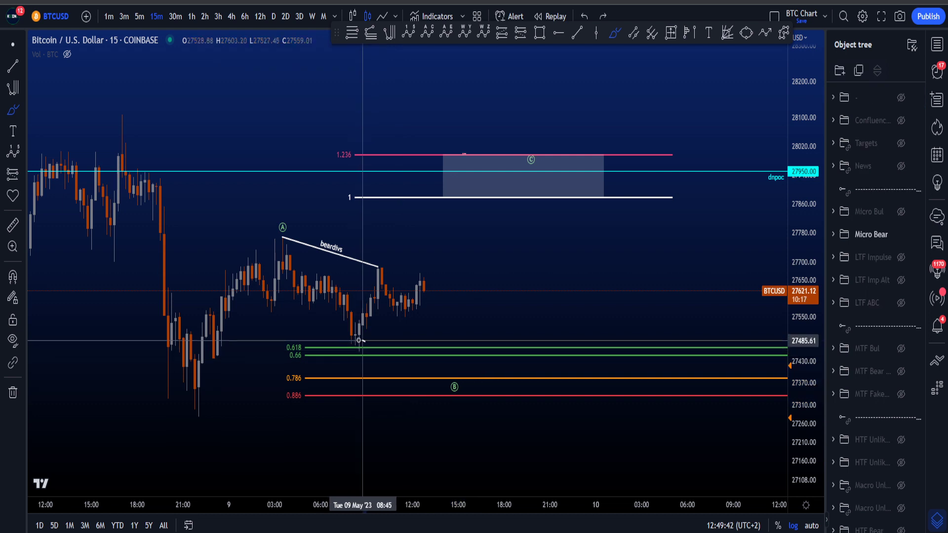
{"action": "left_click_drag", "start_coordinate": [364, 344], "coordinate": [366, 345]}
{"action": "key", "text": "ctrl+z"}
{"action": "left_click_drag", "start_coordinate": [340, 264], "coordinate": [313, 231]}
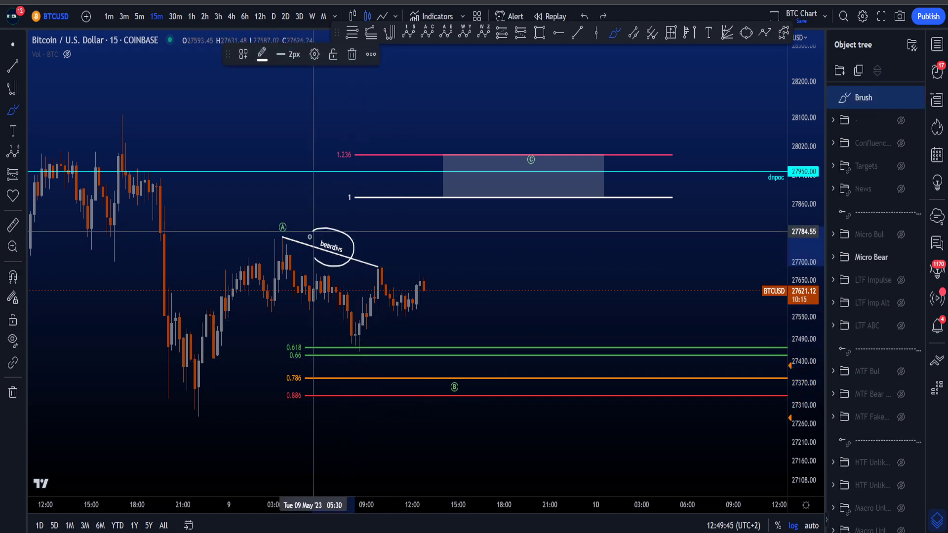
{"action": "key", "text": "ctrl+z"}
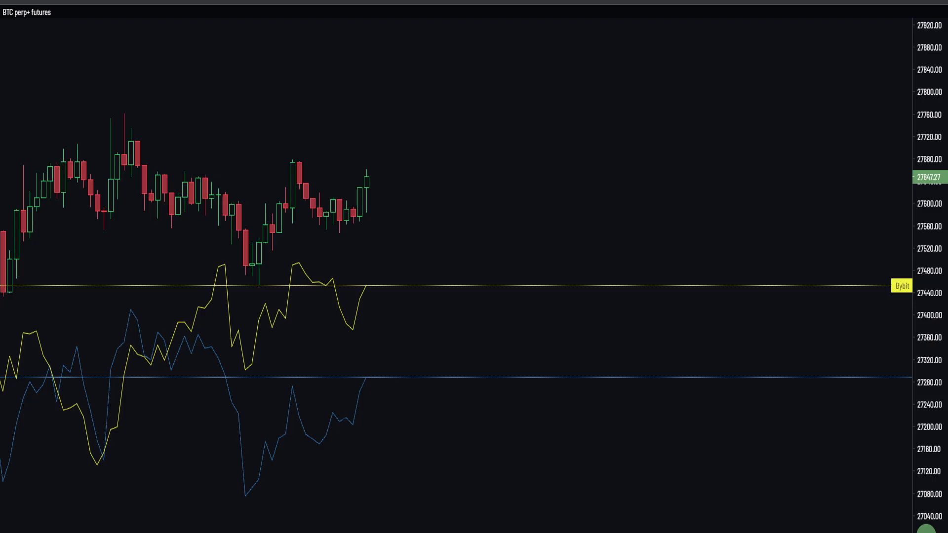
Switch to the 15-minute BTC perp+ futures chart and examine how the Bybit and blue lines behave against the price swings
{"action": "left_click_drag", "start_coordinate": [448, 208], "coordinate": [681, 274]}
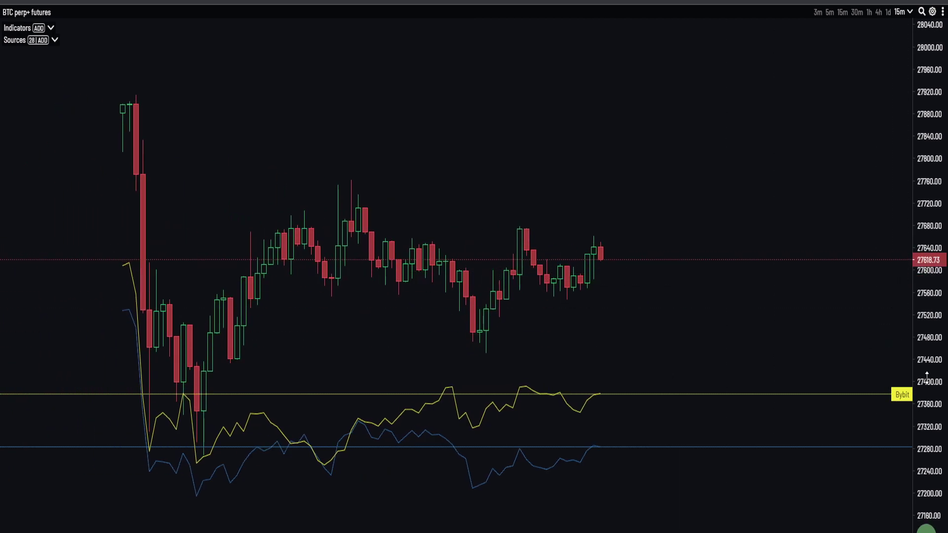
{"action": "left_click_drag", "start_coordinate": [925, 375], "coordinate": [918, 254]}
{"action": "left_click_drag", "start_coordinate": [800, 292], "coordinate": [768, 233]}
{"action": "left_click_drag", "start_coordinate": [921, 221], "coordinate": [918, 301]}
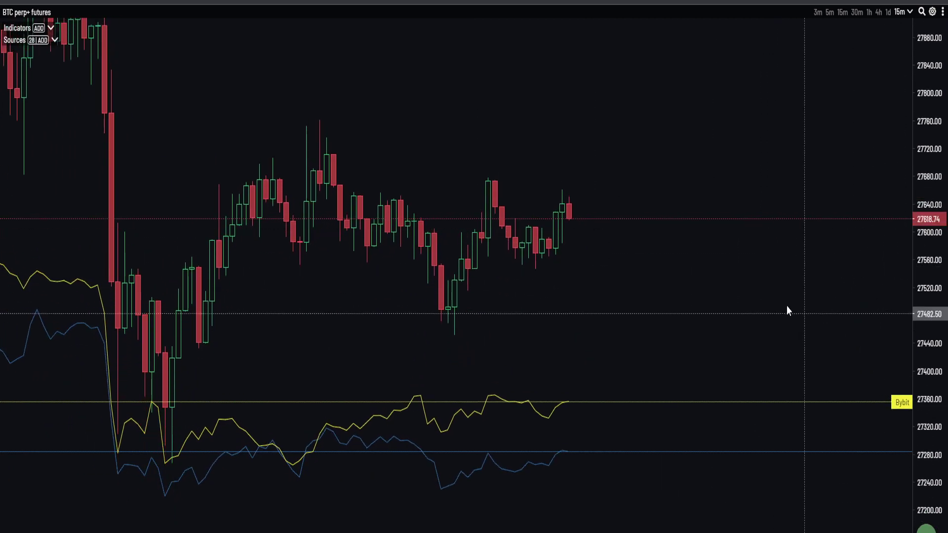
{"action": "left_click_drag", "start_coordinate": [785, 304], "coordinate": [760, 296]}
{"action": "left_click_drag", "start_coordinate": [915, 212], "coordinate": [915, 242]}
{"action": "left_click_drag", "start_coordinate": [777, 298], "coordinate": [748, 307]}
{"action": "scroll", "coordinate": [564, 290], "scroll_direction": "up", "scroll_amount": 1}
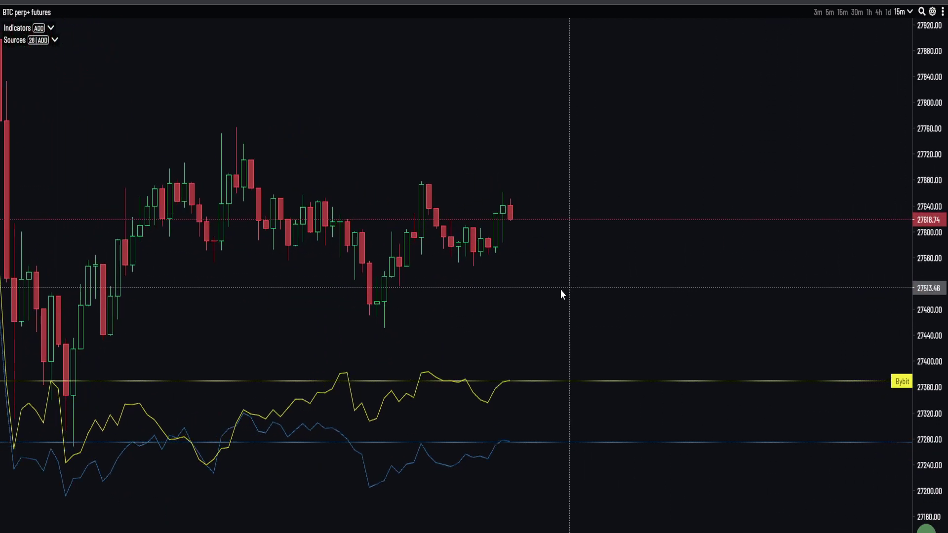
{"action": "left_click_drag", "start_coordinate": [679, 312], "coordinate": [626, 218]}
{"action": "left_click_drag", "start_coordinate": [919, 195], "coordinate": [917, 224]}
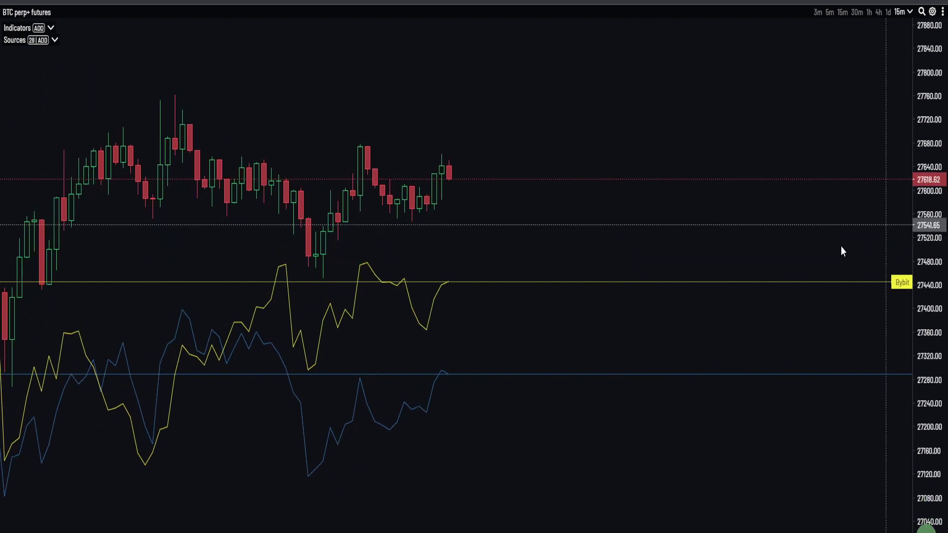
{"action": "left_click_drag", "start_coordinate": [835, 247], "coordinate": [822, 240]}
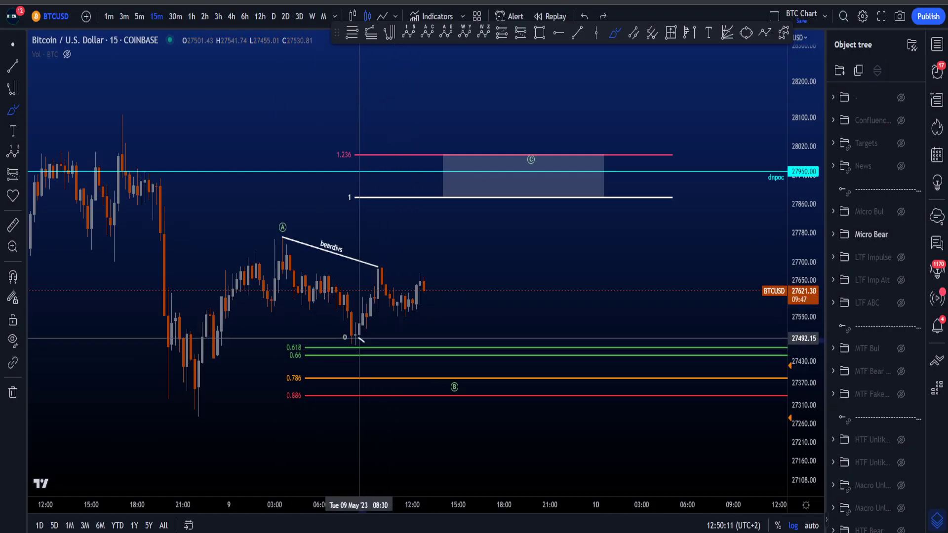
Return to the BTCUSD chart, circle the May 9 low at the 0.618 level and the beardivs label with the Brush, undoing the strokes
{"action": "mouse_move", "coordinate": [359, 338]}
{"action": "left_mouse_down"}
{"action": "mouse_move", "coordinate": [367, 342]}
{"action": "mouse_move", "coordinate": [349, 358]}
{"action": "mouse_move", "coordinate": [370, 340]}
{"action": "mouse_move", "coordinate": [347, 358]}
{"action": "left_mouse_up"}
{"action": "key", "text": "ctrl+z"}
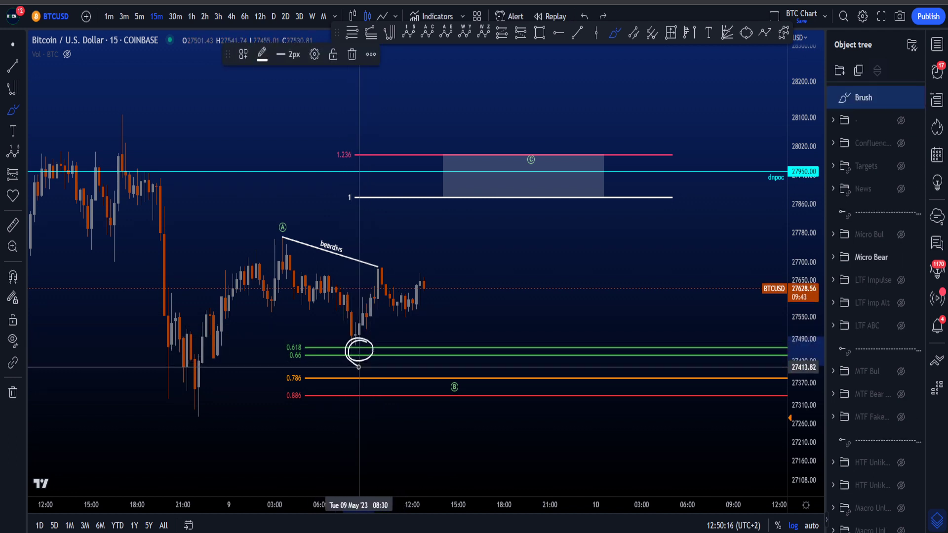
{"action": "key", "text": "ctrl+z"}
{"action": "left_click_drag", "start_coordinate": [361, 250], "coordinate": [313, 253]}
{"action": "key", "text": "ctrl+z"}
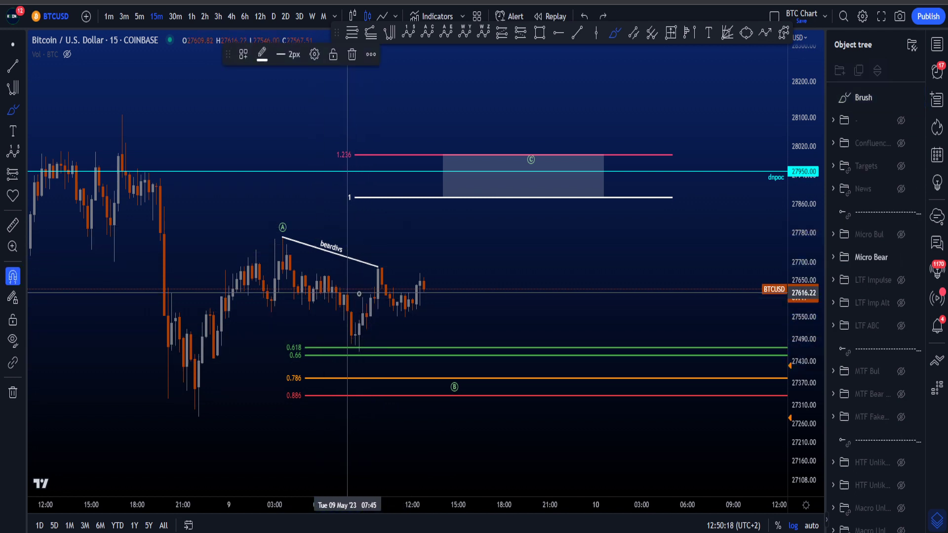
Sketch an upward turn from wave B at the 0.786 level and mark the 0.618 low with the Brush, undoing the strokes
{"action": "mouse_move", "coordinate": [447, 369]}
{"action": "left_mouse_down"}
{"action": "mouse_move", "coordinate": [452, 381]}
{"action": "mouse_move", "coordinate": [468, 376]}
{"action": "left_mouse_up"}
{"action": "mouse_move", "coordinate": [482, 338]}
{"action": "left_mouse_down"}
{"action": "mouse_move", "coordinate": [496, 260]}
{"action": "mouse_move", "coordinate": [515, 298]}
{"action": "left_mouse_up"}
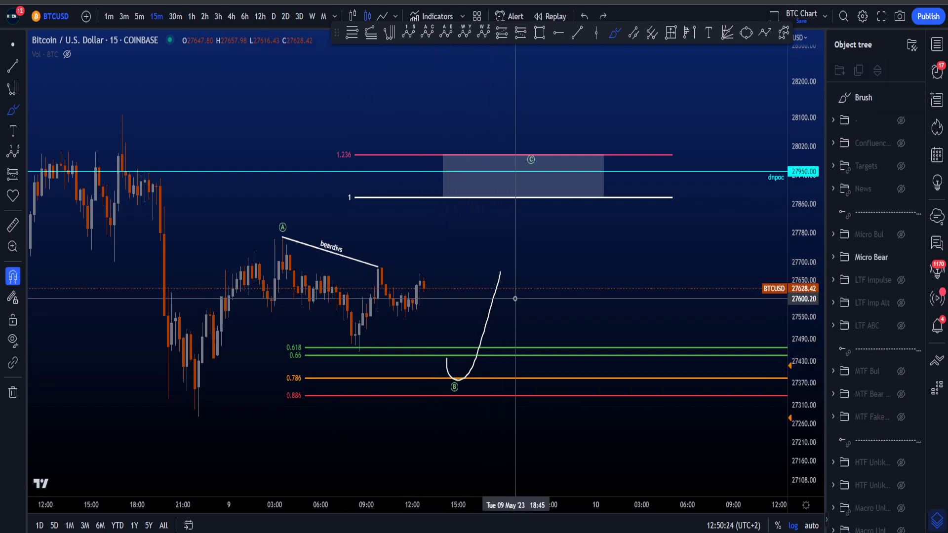
{"action": "mouse_move", "coordinate": [369, 340]}
{"action": "left_mouse_down"}
{"action": "mouse_move", "coordinate": [369, 360]}
{"action": "mouse_move", "coordinate": [373, 351]}
{"action": "left_mouse_up"}
{"action": "key", "text": "ctrl+z"}
{"action": "mouse_move", "coordinate": [439, 342]}
{"action": "left_mouse_down"}
{"action": "mouse_move", "coordinate": [447, 362]}
{"action": "mouse_move", "coordinate": [482, 298]}
{"action": "mouse_move", "coordinate": [495, 326]}
{"action": "left_mouse_up"}
{"action": "key", "text": "ctrl+z"}
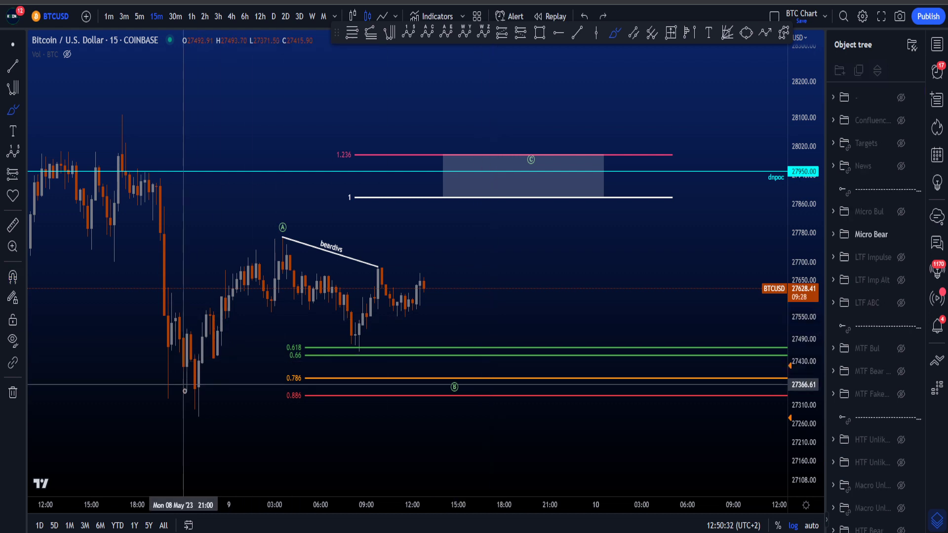
Trace the projected rise from the May 8 low and mark the wave C label with the Brush, undoing every stroke
{"action": "mouse_move", "coordinate": [185, 393]}
{"action": "left_mouse_down"}
{"action": "mouse_move", "coordinate": [278, 240]}
{"action": "mouse_move", "coordinate": [338, 326]}
{"action": "mouse_move", "coordinate": [425, 276]}
{"action": "mouse_move", "coordinate": [466, 373]}
{"action": "mouse_move", "coordinate": [533, 227]}
{"action": "mouse_move", "coordinate": [537, 242]}
{"action": "left_mouse_up"}
{"action": "key", "text": "ctrl+z"}
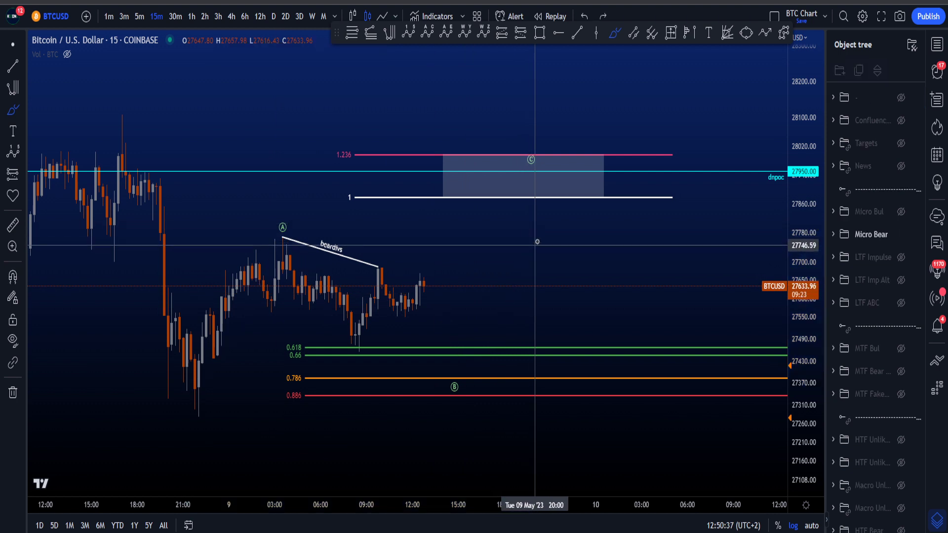
{"action": "mouse_move", "coordinate": [524, 149]}
{"action": "left_mouse_down"}
{"action": "mouse_move", "coordinate": [573, 157]}
{"action": "mouse_move", "coordinate": [584, 190]}
{"action": "mouse_move", "coordinate": [527, 148]}
{"action": "mouse_move", "coordinate": [574, 159]}
{"action": "left_mouse_up"}
{"action": "key", "text": "ctrl+z"}
{"action": "mouse_move", "coordinate": [186, 390]}
{"action": "left_mouse_down"}
{"action": "mouse_move", "coordinate": [274, 229]}
{"action": "mouse_move", "coordinate": [446, 371]}
{"action": "mouse_move", "coordinate": [550, 190]}
{"action": "left_mouse_up"}
{"action": "key", "text": "ctrl+z"}
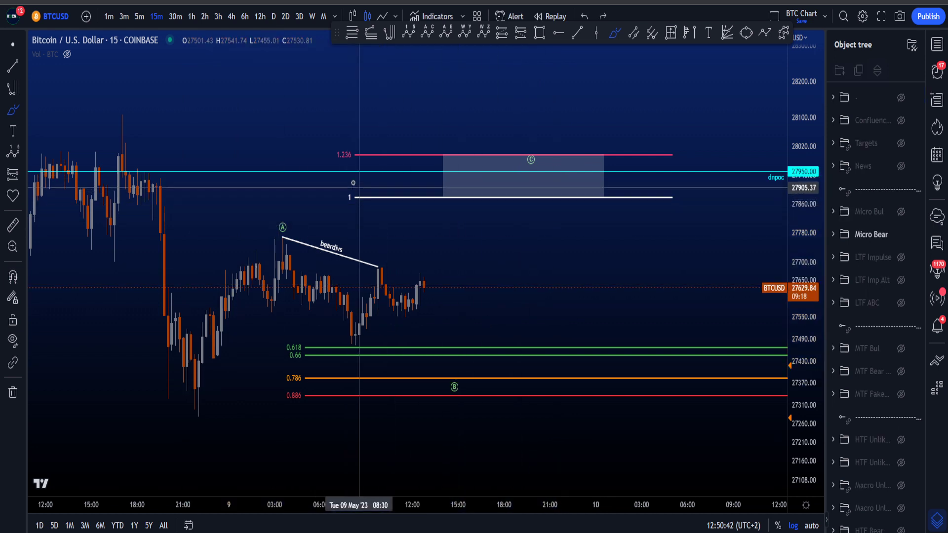
Circle the 1 and 1.236 extension labels and mark the area beneath the target box with the Brush, undoing both strokes
{"action": "mouse_move", "coordinate": [354, 184]}
{"action": "left_mouse_down"}
{"action": "mouse_move", "coordinate": [359, 190]}
{"action": "mouse_move", "coordinate": [355, 179]}
{"action": "left_mouse_up"}
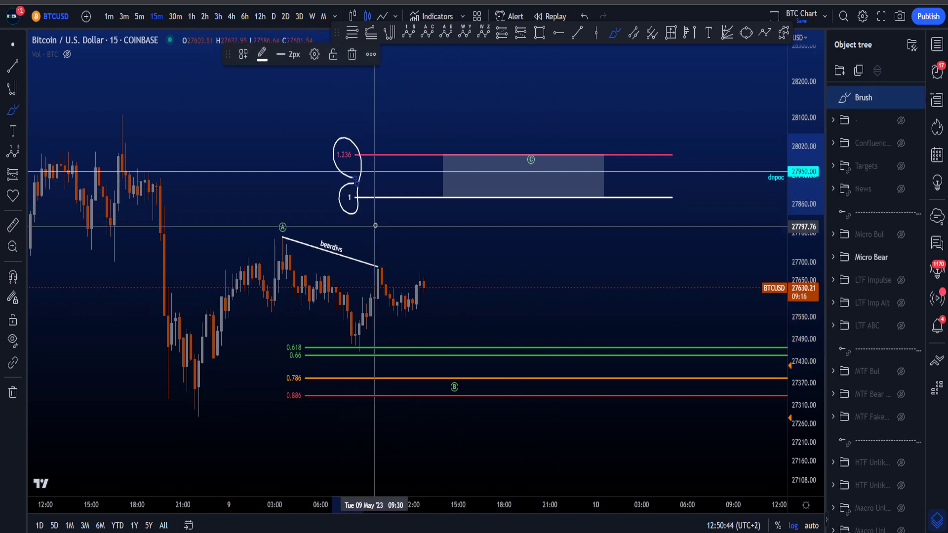
{"action": "key", "text": "ctrl+z"}
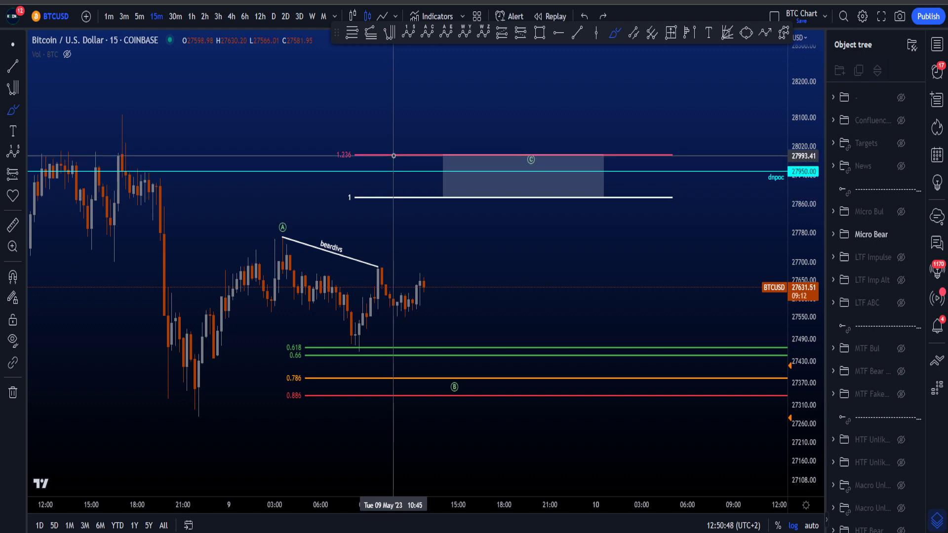
{"action": "mouse_move", "coordinate": [386, 215]}
{"action": "left_mouse_down"}
{"action": "mouse_move", "coordinate": [324, 183]}
{"action": "mouse_move", "coordinate": [674, 148]}
{"action": "mouse_move", "coordinate": [485, 211]}
{"action": "left_mouse_up"}
{"action": "key", "text": "ctrl+z"}
Circle and connect the May 8 low, wave A and wave B, then mark the possible wave B lows individually, undoing all Brush strokes
{"action": "mouse_move", "coordinate": [203, 410]}
{"action": "left_mouse_down"}
{"action": "mouse_move", "coordinate": [294, 225]}
{"action": "mouse_move", "coordinate": [289, 240]}
{"action": "mouse_move", "coordinate": [458, 380]}
{"action": "left_mouse_up"}
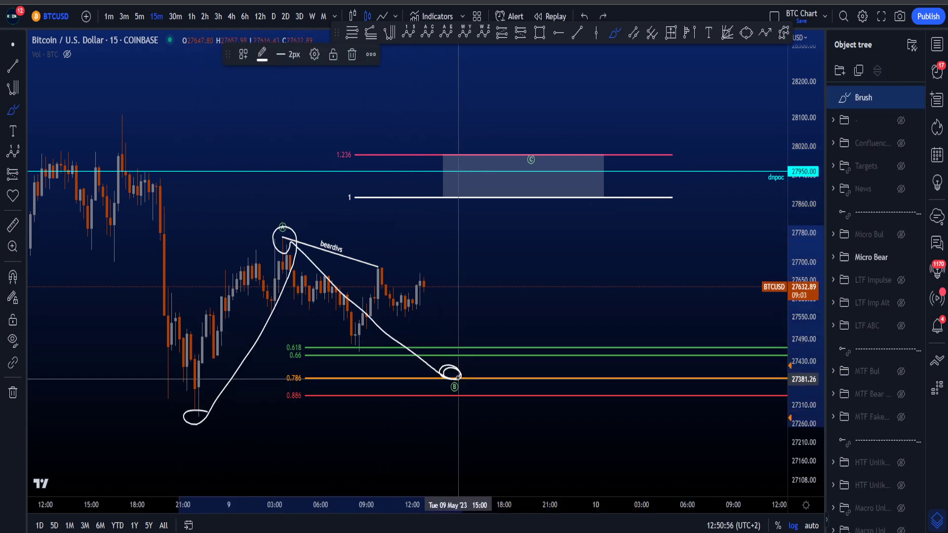
{"action": "key", "text": "ctrl+z"}
{"action": "mouse_move", "coordinate": [301, 230]}
{"action": "left_mouse_down"}
{"action": "mouse_move", "coordinate": [402, 276]}
{"action": "mouse_move", "coordinate": [282, 231]}
{"action": "left_mouse_up"}
{"action": "key", "text": "ctrl+z"}
{"action": "mouse_move", "coordinate": [362, 345]}
{"action": "left_mouse_down"}
{"action": "mouse_move", "coordinate": [349, 348]}
{"action": "mouse_move", "coordinate": [366, 353]}
{"action": "left_mouse_up"}
{"action": "key", "text": "ctrl+z"}
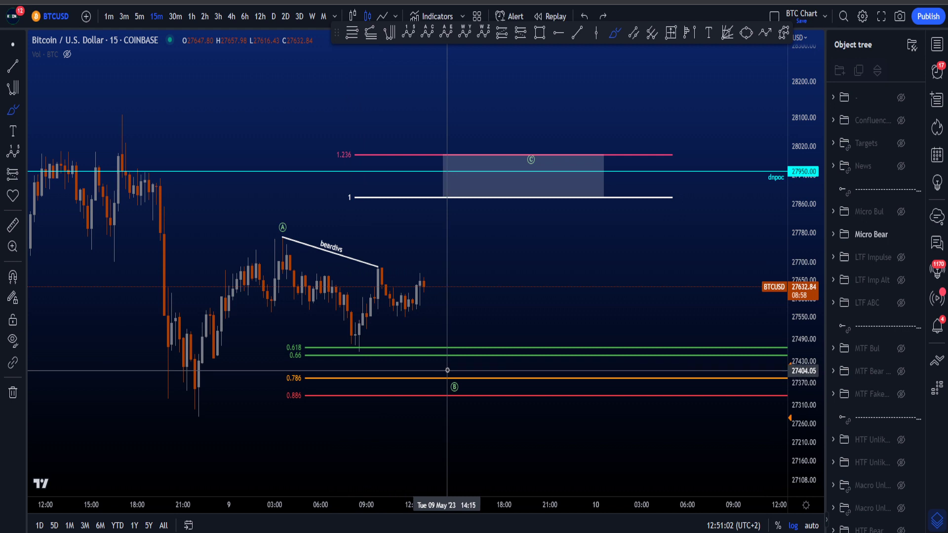
{"action": "left_click_drag", "start_coordinate": [432, 374], "coordinate": [464, 375]}
{"action": "key", "text": "ctrl+z"}
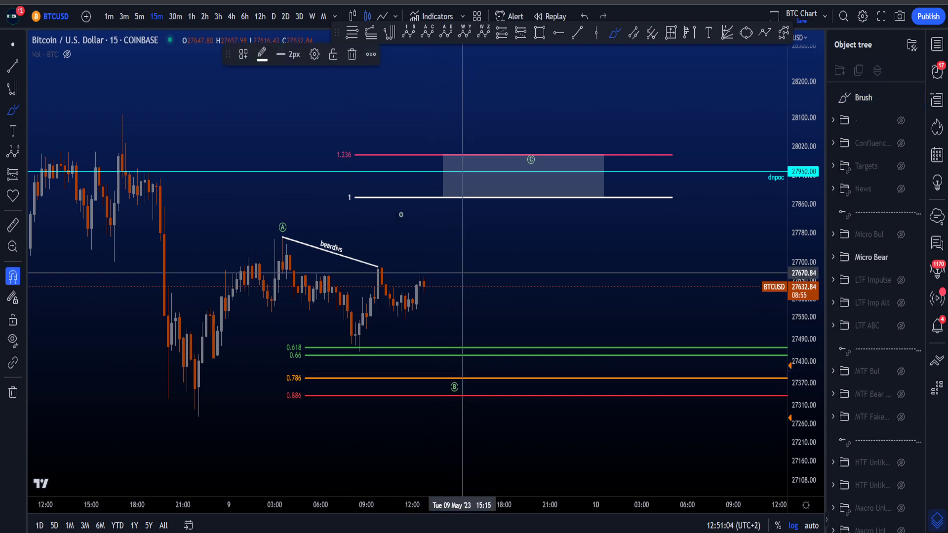
Select the wave C extension, raise its wave B anchor to about 27407 to shift the targets, and return it to the 0.786 level
{"action": "key", "text": "Escape"}
{"action": "left_click", "coordinate": [409, 198]}
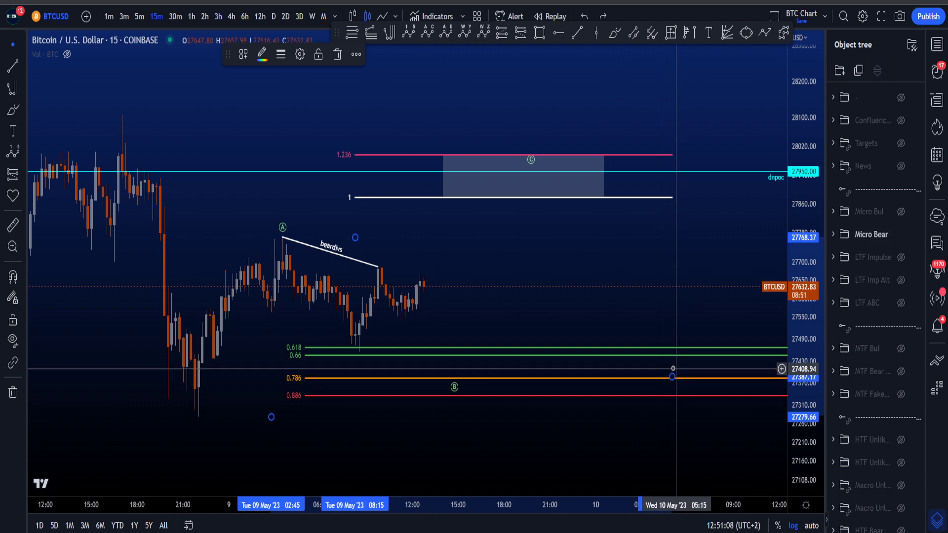
{"action": "left_click_drag", "start_coordinate": [672, 375], "coordinate": [671, 369]}
{"action": "mouse_move", "coordinate": [455, 378]}
{"action": "left_mouse_down"}
{"action": "mouse_move", "coordinate": [450, 364]}
{"action": "mouse_move", "coordinate": [455, 375]}
{"action": "left_mouse_up"}
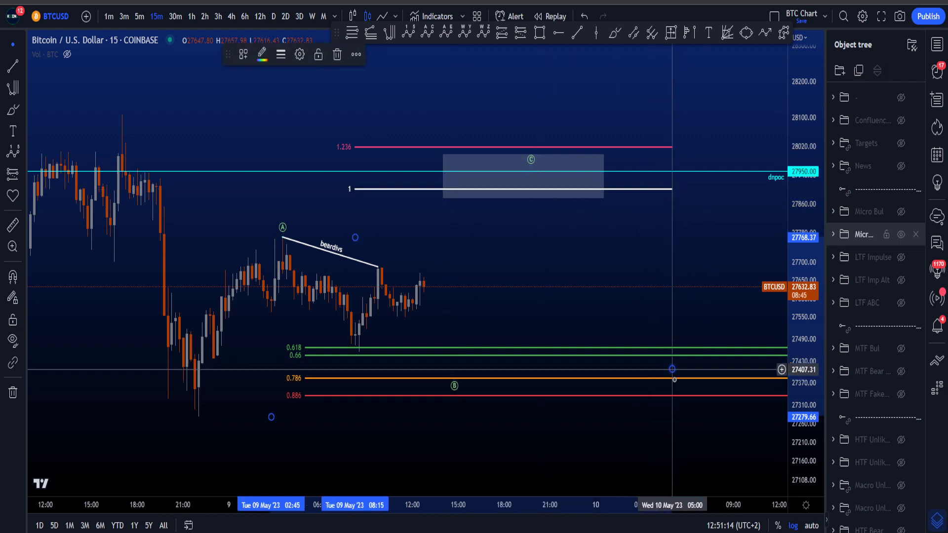
{"action": "mouse_move", "coordinate": [671, 369]}
{"action": "left_mouse_down"}
{"action": "mouse_move", "coordinate": [665, 354]}
{"action": "mouse_move", "coordinate": [667, 371]}
{"action": "left_mouse_up"}
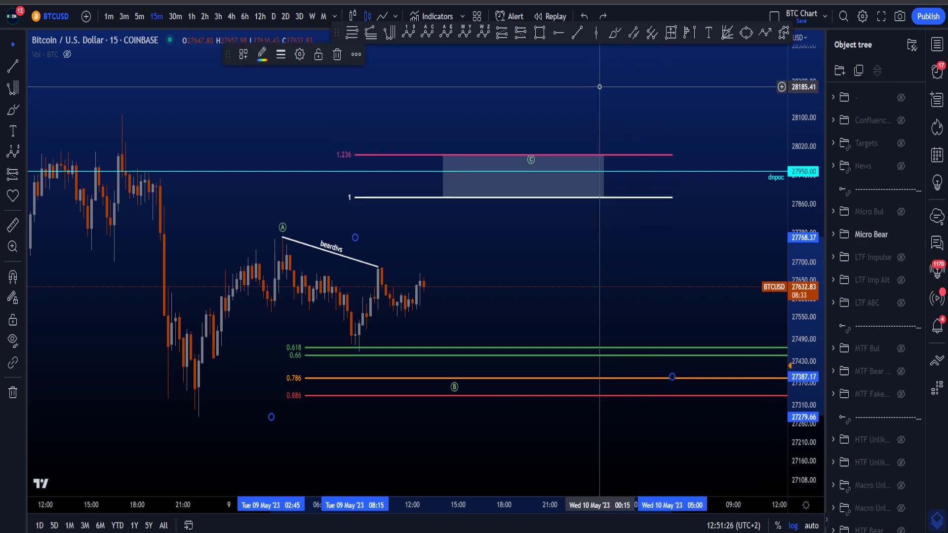
Circle the 1 and 1.236 extension labels together and the dnpoc line inside the target box with the Brush, removing both circles
{"action": "left_click", "coordinate": [615, 33]}
{"action": "mouse_move", "coordinate": [373, 214]}
{"action": "left_mouse_down"}
{"action": "mouse_move", "coordinate": [303, 148]}
{"action": "mouse_move", "coordinate": [362, 221]}
{"action": "left_mouse_up"}
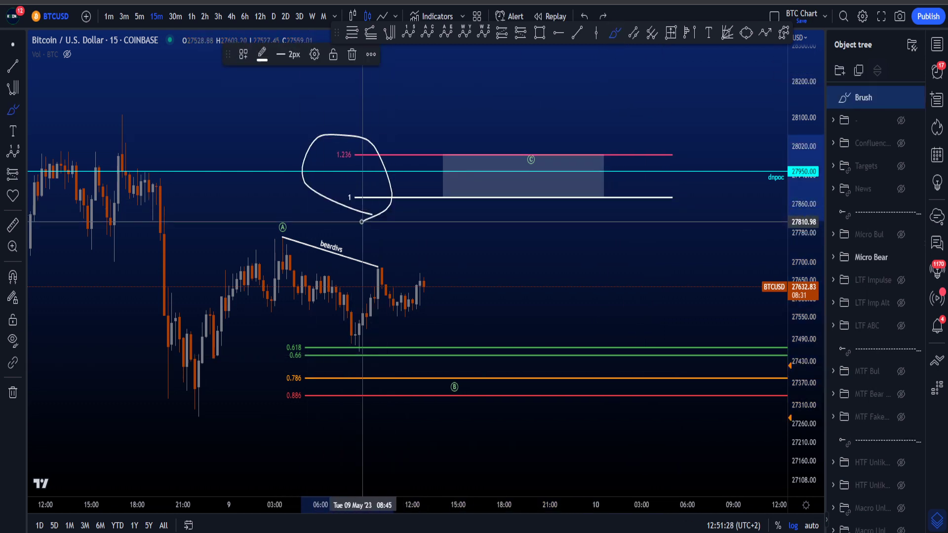
{"action": "key", "text": "Delete"}
{"action": "left_click_drag", "start_coordinate": [602, 167], "coordinate": [604, 172]}
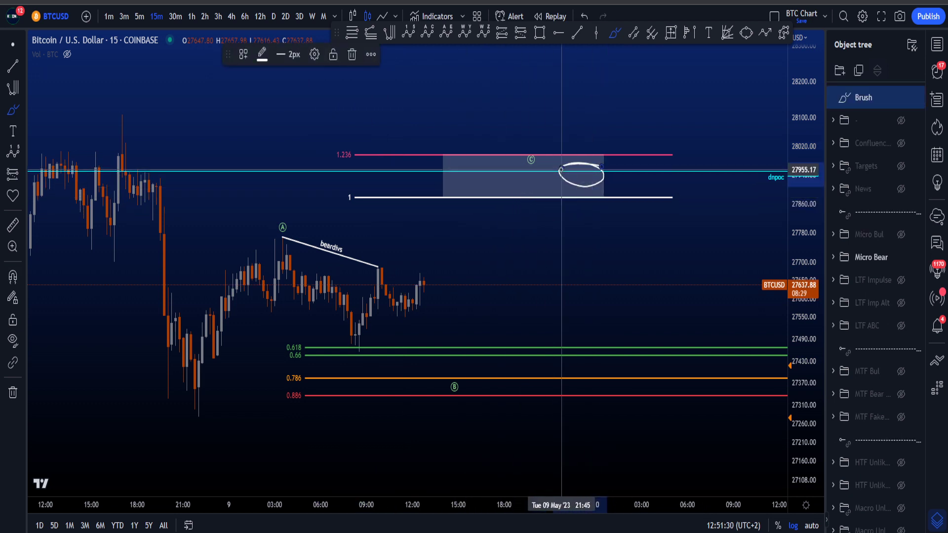
{"action": "key", "text": "ctrl+z"}
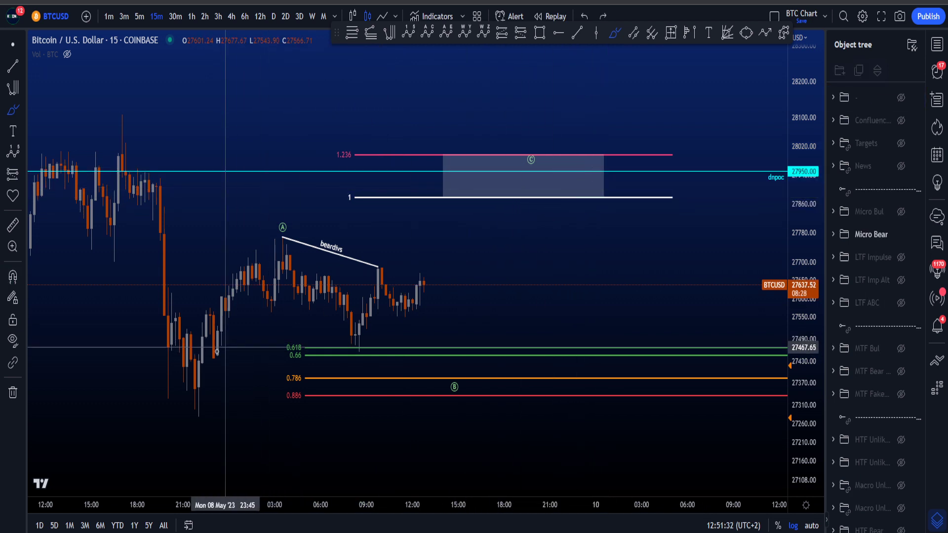
Trace the rise to wave A and the following B and C legs with the Brush, undoing the strokes
{"action": "left_click_drag", "start_coordinate": [196, 388], "coordinate": [279, 233]}
{"action": "mouse_move", "coordinate": [282, 228]}
{"action": "left_mouse_down"}
{"action": "mouse_move", "coordinate": [332, 316]}
{"action": "mouse_move", "coordinate": [360, 326]}
{"action": "mouse_move", "coordinate": [417, 273]}
{"action": "mouse_move", "coordinate": [463, 376]}
{"action": "mouse_move", "coordinate": [481, 370]}
{"action": "mouse_move", "coordinate": [538, 210]}
{"action": "left_mouse_up"}
{"action": "key", "text": "ctrl+z"}
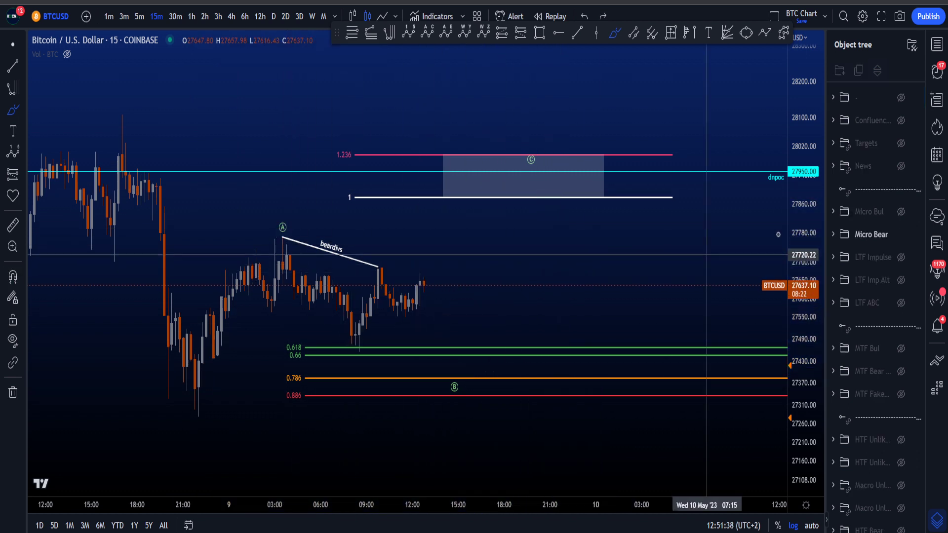
Show the Micro Bul group briefly in place of Micro Bear, then trace a decline from the wave C target with the Brush and undo it
{"action": "left_click", "coordinate": [899, 236]}
{"action": "left_click", "coordinate": [901, 212]}
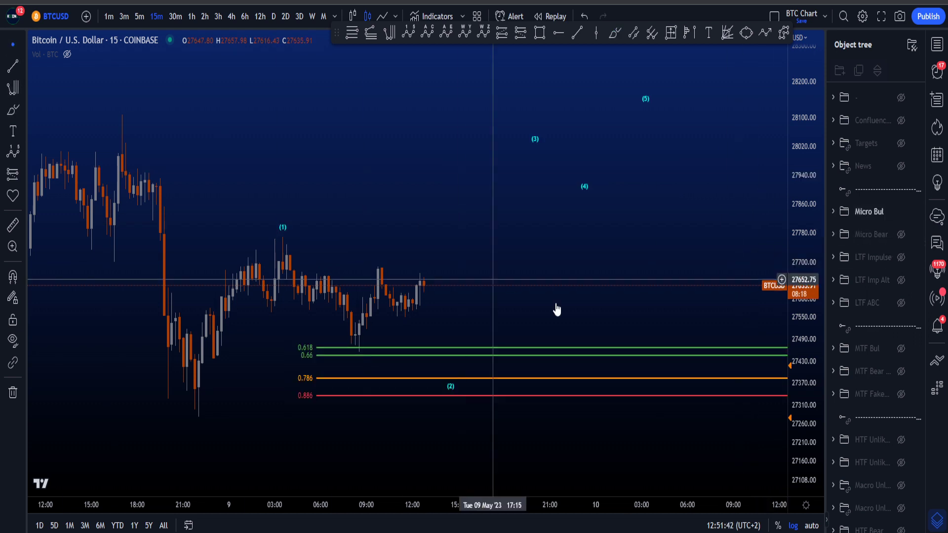
{"action": "left_click", "coordinate": [901, 212]}
{"action": "left_click", "coordinate": [901, 234]}
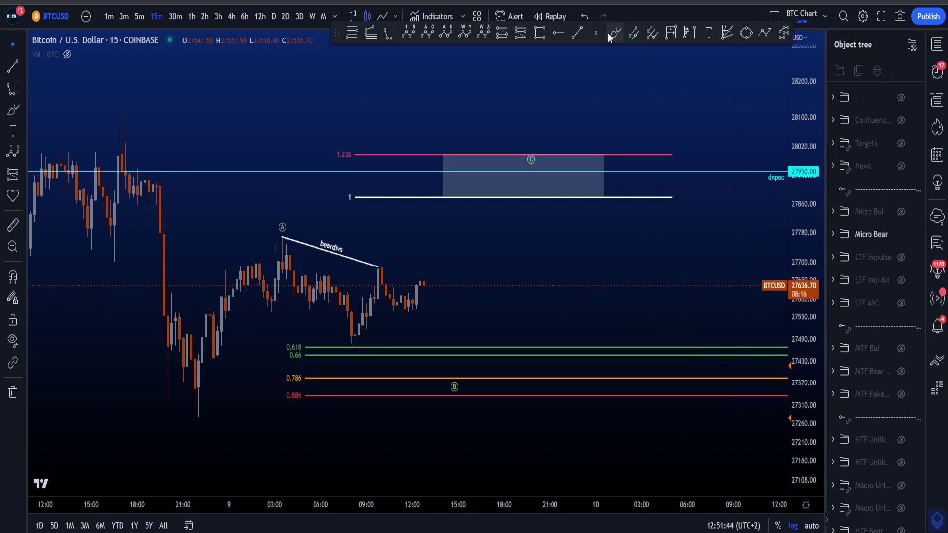
{"action": "mouse_move", "coordinate": [525, 182]}
{"action": "left_mouse_down"}
{"action": "mouse_move", "coordinate": [581, 190]}
{"action": "mouse_move", "coordinate": [646, 423]}
{"action": "mouse_move", "coordinate": [668, 467]}
{"action": "left_mouse_up"}
{"action": "key", "text": "ctrl+z"}
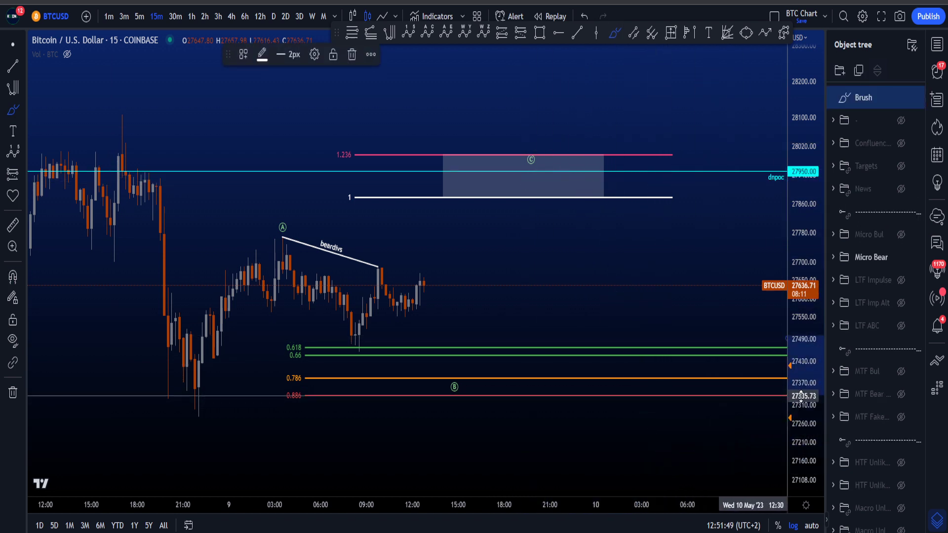
Hide the Micro Bear drawing group and show the Micro Bul group on the 15-minute chart
{"action": "left_click", "coordinate": [901, 234]}
{"action": "left_click", "coordinate": [901, 211]}
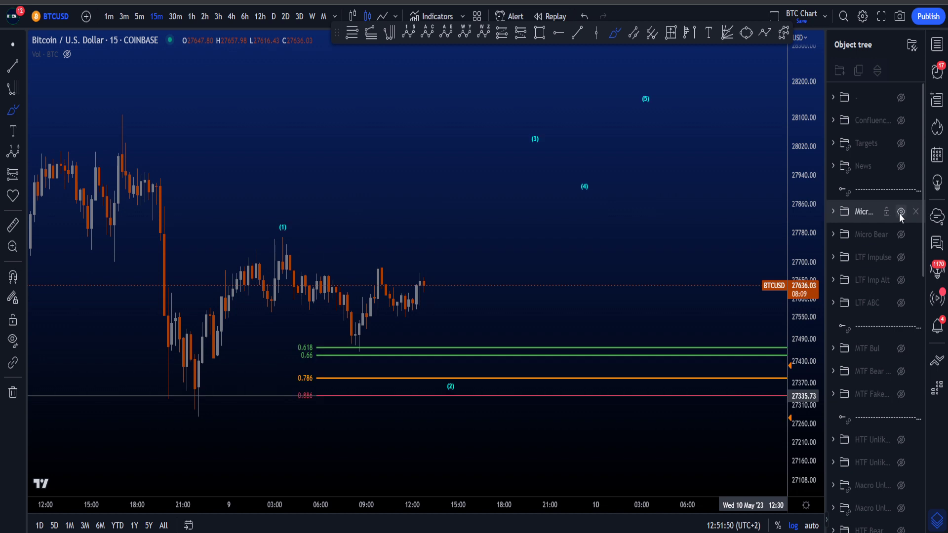
Switch the chart to the 1-hour timeframe and show the LTF Impulse drawing group in place of Micro Bul
{"action": "left_click_drag", "start_coordinate": [805, 194], "coordinate": [805, 232]}
{"action": "left_click", "coordinate": [174, 16]}
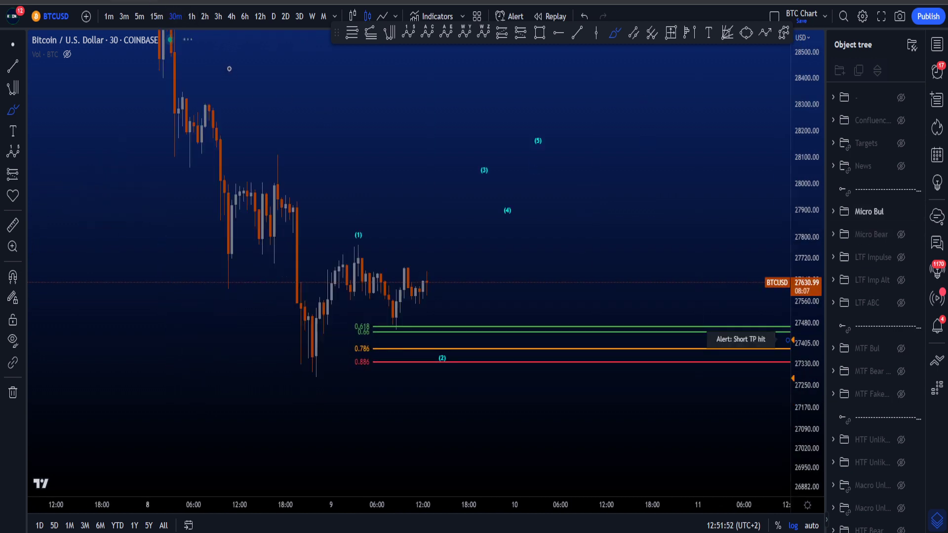
{"action": "left_click", "coordinate": [192, 16]}
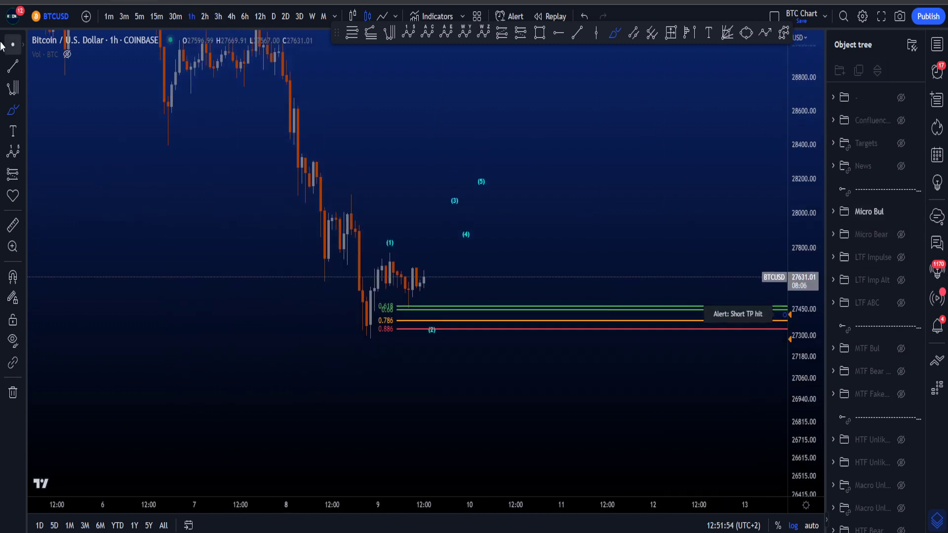
{"action": "scroll", "coordinate": [693, 167], "scroll_direction": "down", "scroll_amount": 5}
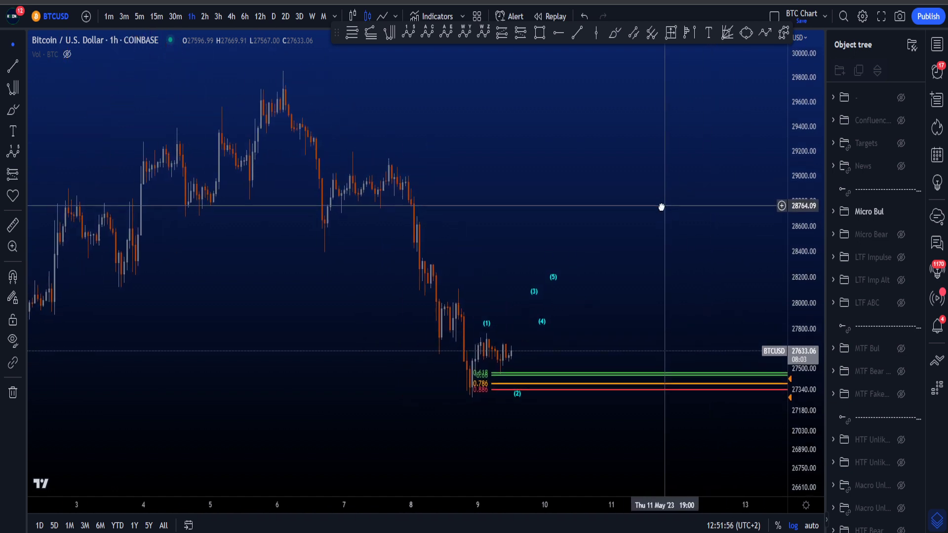
{"action": "left_click", "coordinate": [901, 281]}
{"action": "left_click", "coordinate": [902, 281]}
{"action": "left_click", "coordinate": [901, 257]}
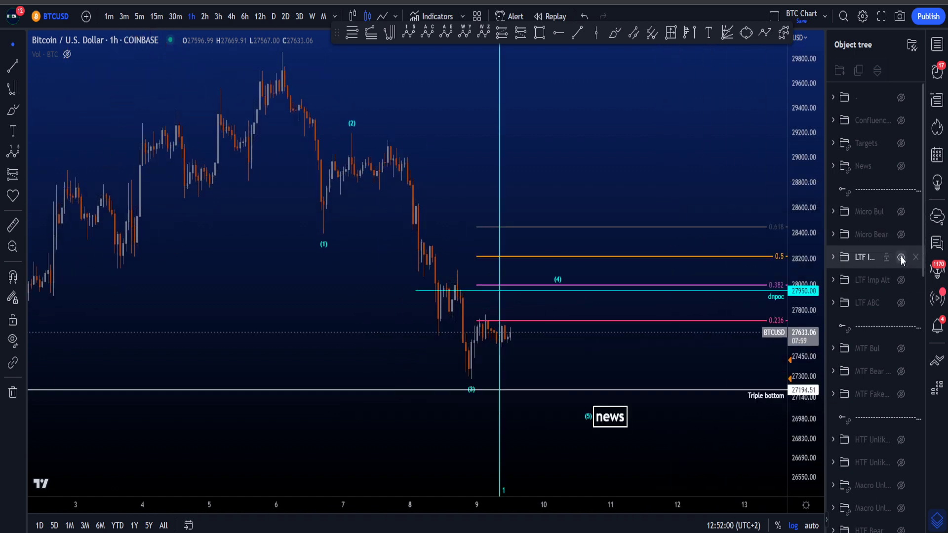
Move wave (3) to the low at about 27591.72, wave (4) to the swing high at about 28104.17 and wave (5) to the latest low
{"action": "left_click", "coordinate": [441, 350]}
{"action": "left_click_drag", "start_coordinate": [441, 350], "coordinate": [438, 337]}
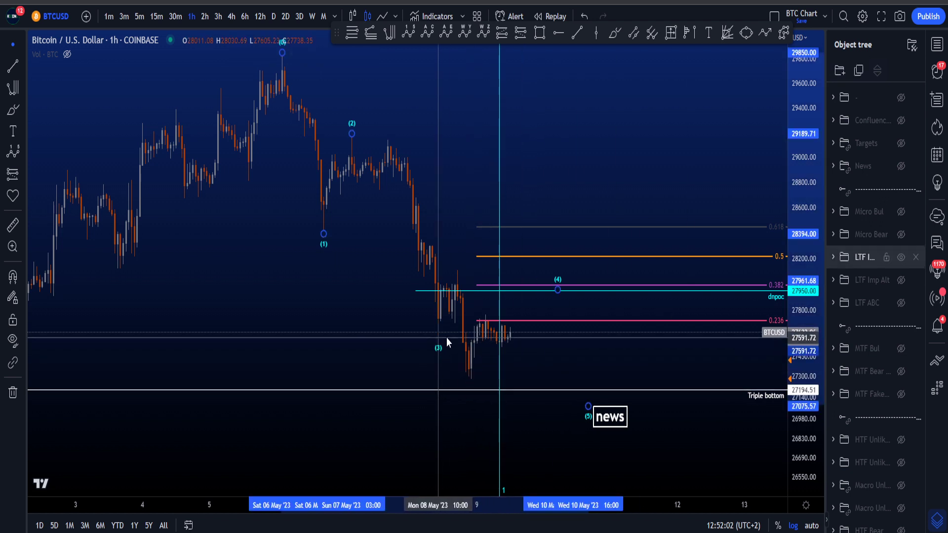
{"action": "left_click_drag", "start_coordinate": [558, 290], "coordinate": [458, 282]}
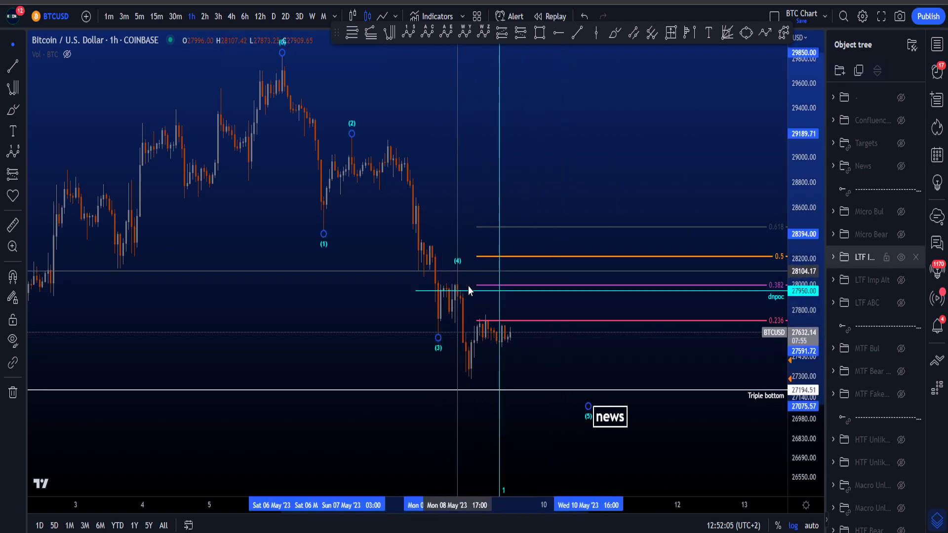
{"action": "left_click_drag", "start_coordinate": [588, 406], "coordinate": [471, 374]}
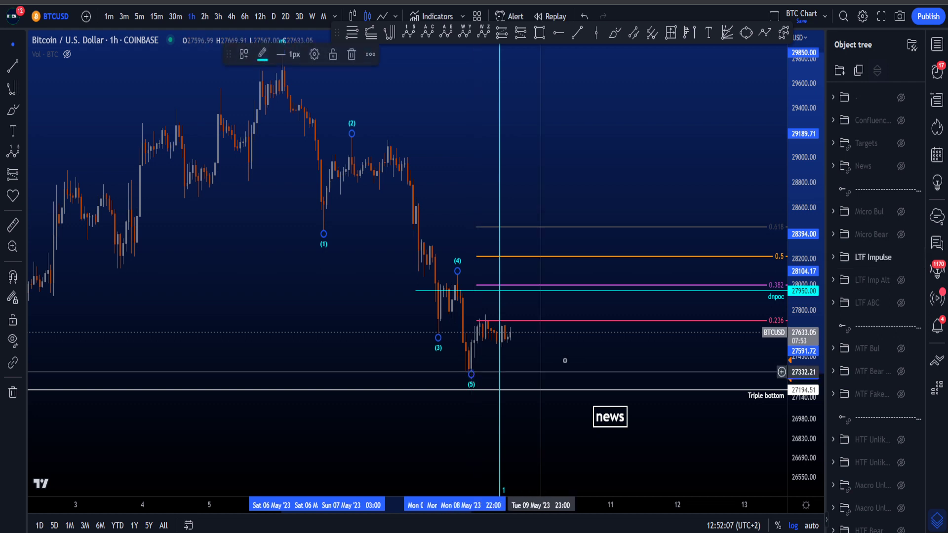
Mark the wave (4) high and the wave (1) low area with Brush strokes for comparison, removing each stroke
{"action": "left_click", "coordinate": [614, 33]}
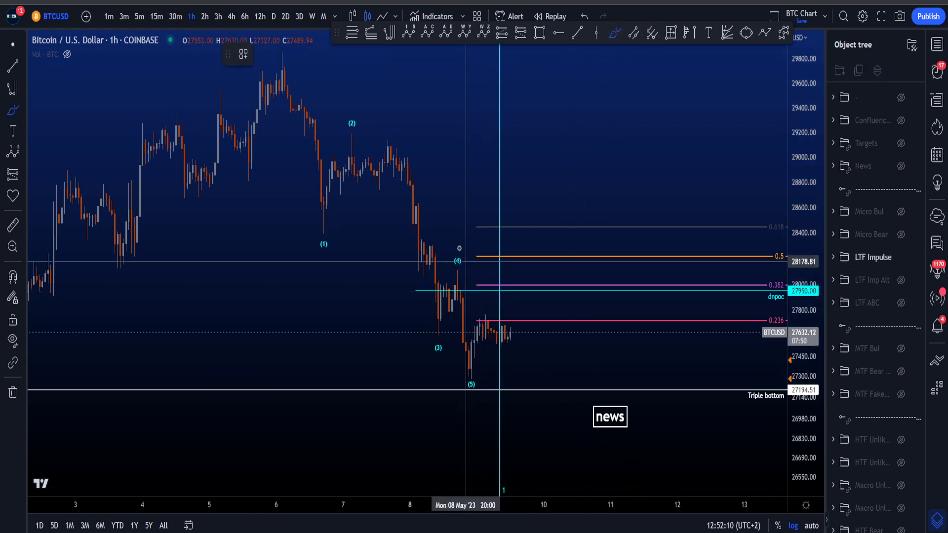
{"action": "mouse_move", "coordinate": [460, 250]}
{"action": "left_mouse_down"}
{"action": "mouse_move", "coordinate": [465, 286]}
{"action": "mouse_move", "coordinate": [449, 247]}
{"action": "left_mouse_up"}
{"action": "key", "text": "ctrl+z"}
{"action": "mouse_move", "coordinate": [324, 201]}
{"action": "left_mouse_down"}
{"action": "mouse_move", "coordinate": [360, 117]}
{"action": "mouse_move", "coordinate": [327, 205]}
{"action": "mouse_move", "coordinate": [333, 216]}
{"action": "mouse_move", "coordinate": [318, 207]}
{"action": "left_mouse_up"}
{"action": "key", "text": "ctrl+z"}
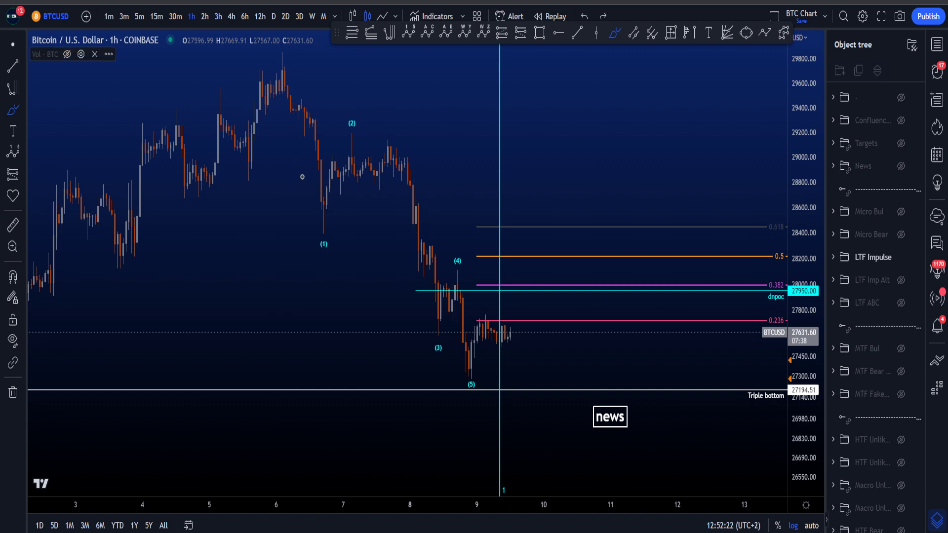
{"action": "left_click_drag", "start_coordinate": [466, 277], "coordinate": [459, 290]}
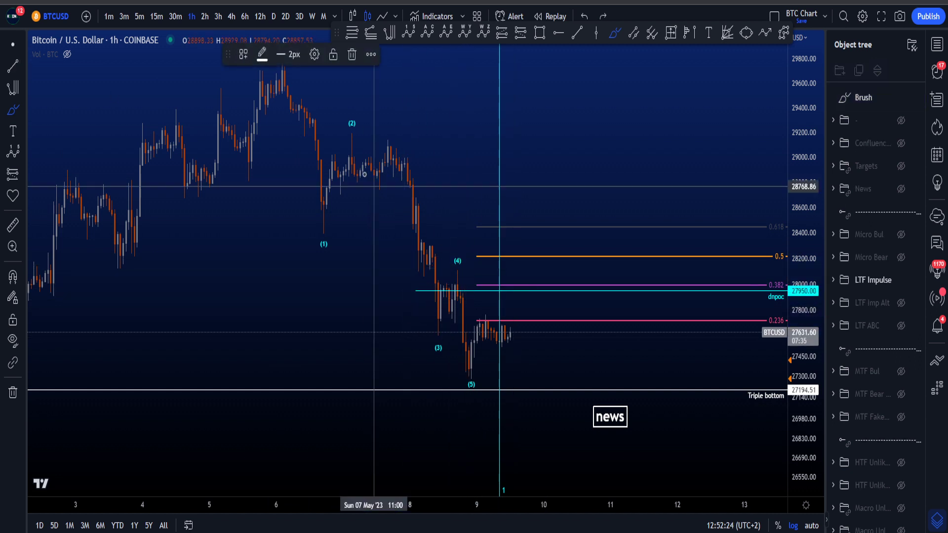
{"action": "mouse_move", "coordinate": [323, 211]}
{"action": "left_mouse_down"}
{"action": "mouse_move", "coordinate": [338, 202]}
{"action": "mouse_move", "coordinate": [328, 193]}
{"action": "left_mouse_up"}
{"action": "key", "text": "Delete"}
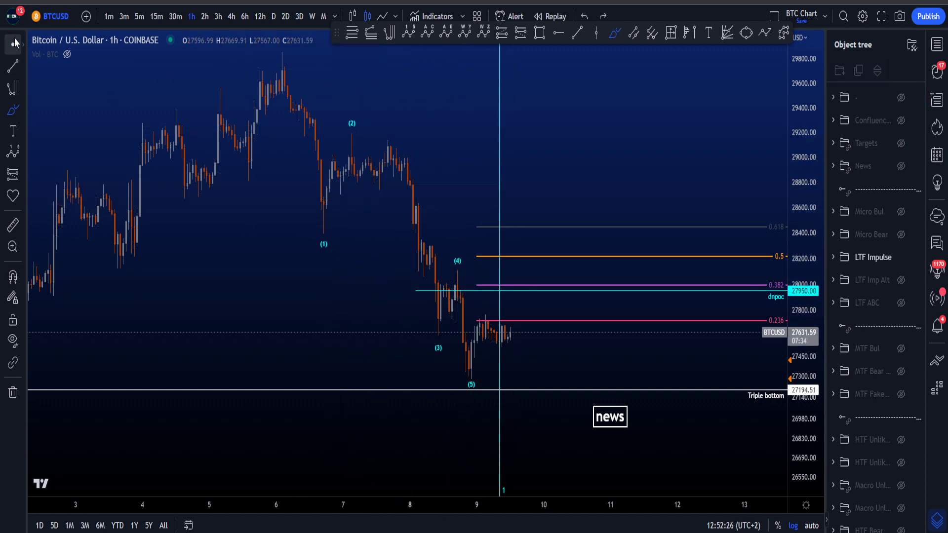
Try wave (5) near the Triple bottom line and wave (4) near the 0.382 level, then undo all the wave point moves
{"action": "left_click_drag", "start_coordinate": [472, 386], "coordinate": [594, 393]}
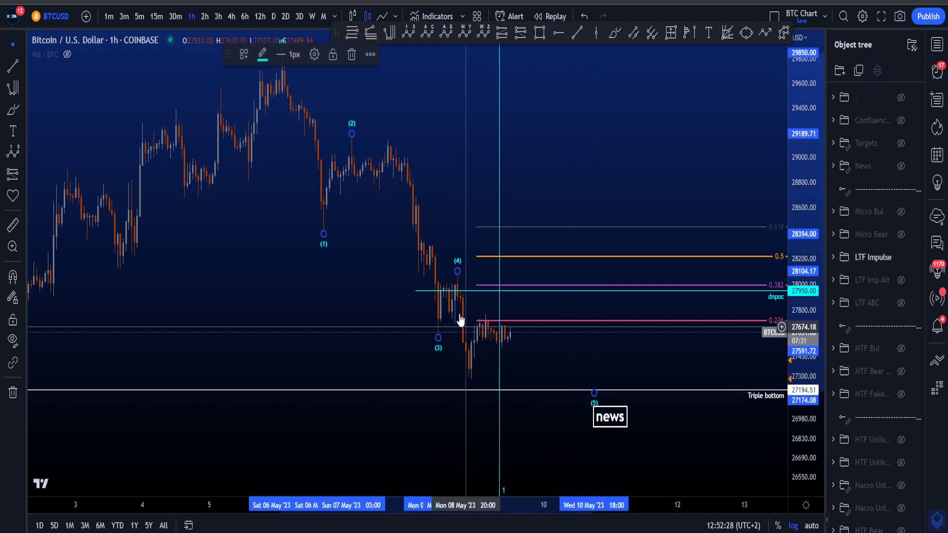
{"action": "left_click_drag", "start_coordinate": [453, 271], "coordinate": [549, 279]}
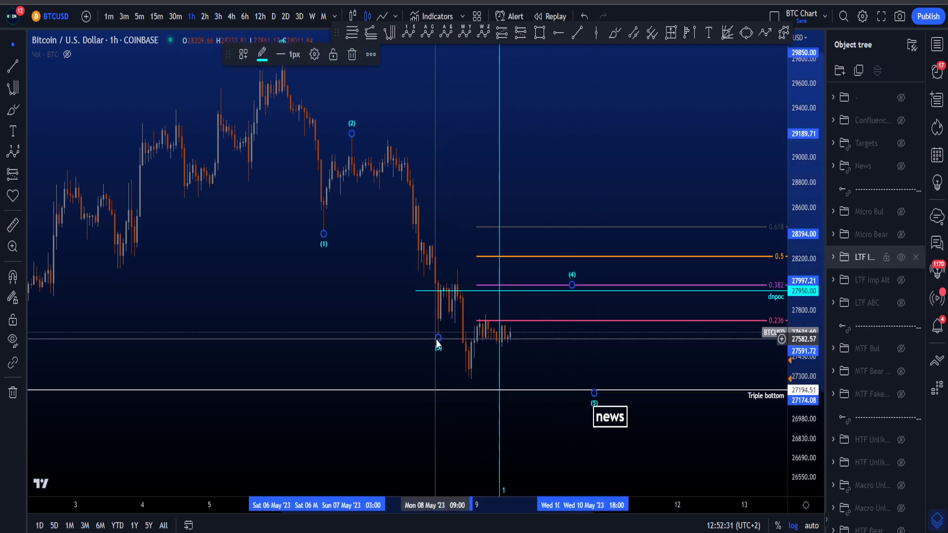
{"action": "left_click_drag", "start_coordinate": [594, 393], "coordinate": [474, 381]}
{"action": "key", "text": "ctrl+z"}
{"action": "key", "text": "ctrl+z"}
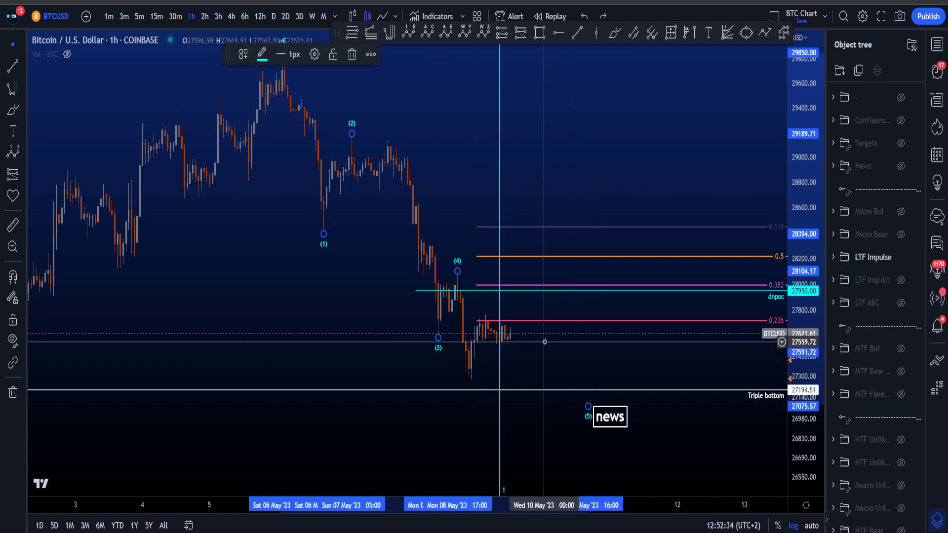
{"action": "key", "text": "ctrl+z"}
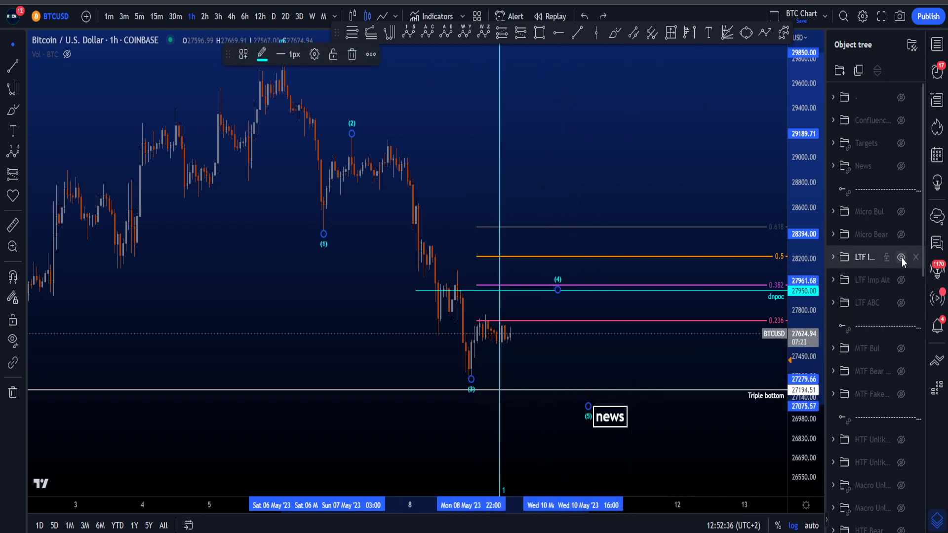
Hide the LTF Impulse group, show Micro Bul and return to the 15-minute chart, rescaled around waves (1) to (5)
{"action": "left_click", "coordinate": [901, 257]}
{"action": "left_click", "coordinate": [902, 211]}
{"action": "left_click", "coordinate": [157, 16]}
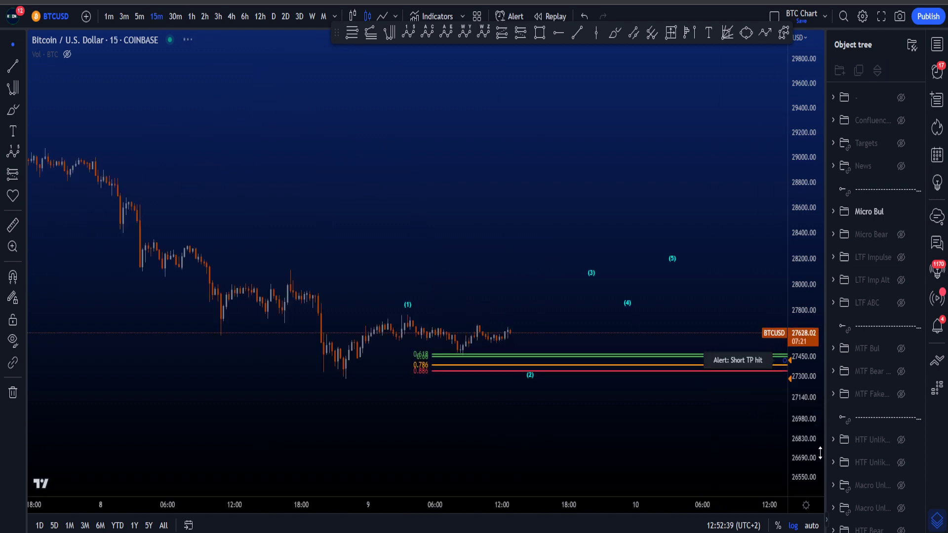
{"action": "left_click", "coordinate": [23, 44]}
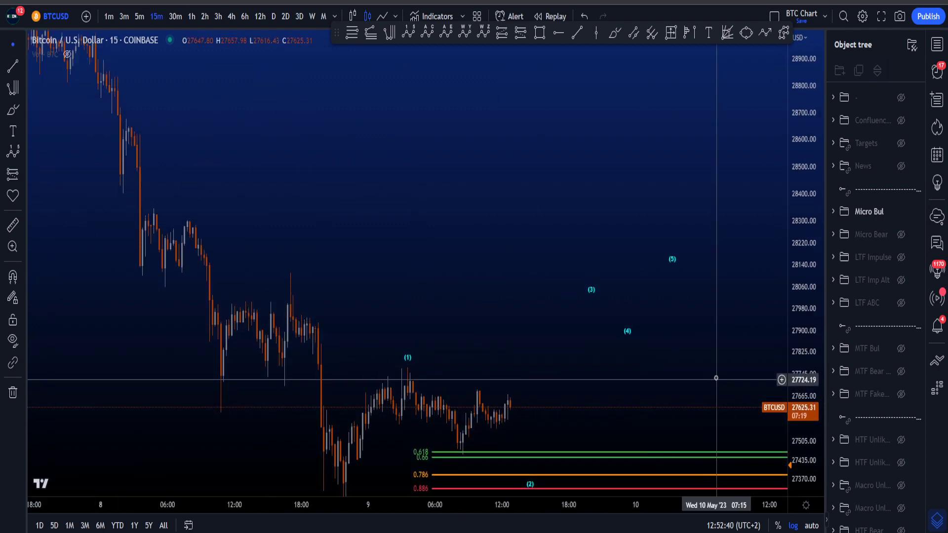
{"action": "left_click_drag", "start_coordinate": [716, 379], "coordinate": [688, 271]}
{"action": "left_click_drag", "start_coordinate": [812, 418], "coordinate": [801, 371]}
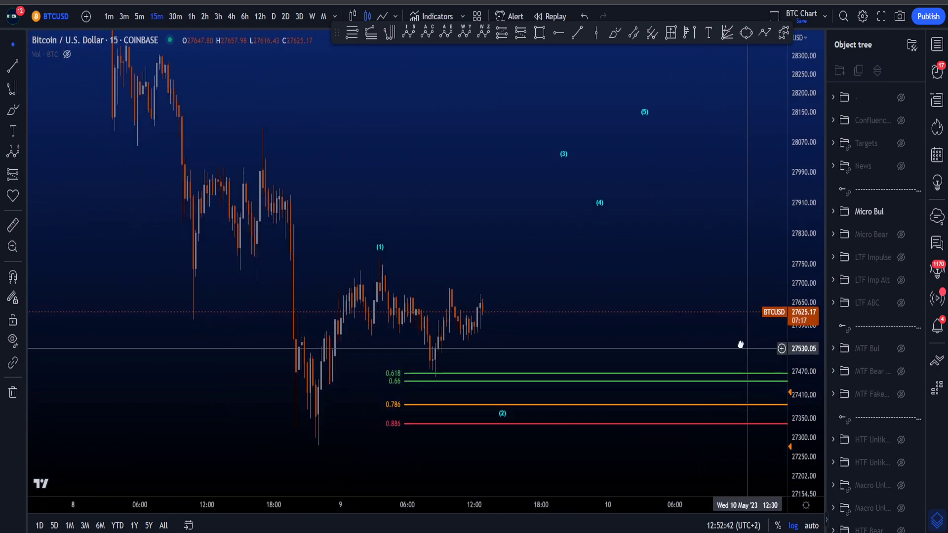
{"action": "left_click_drag", "start_coordinate": [738, 343], "coordinate": [696, 323]}
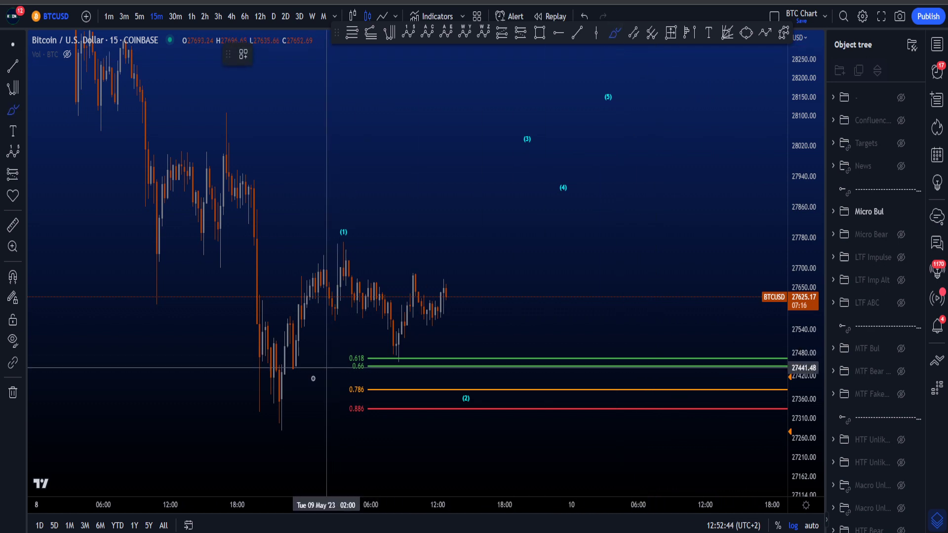
Sketch the path from the May 8 low to wave (2), the falling highs after wave (1) and the recent low with the Brush, undoing each stroke
{"action": "mouse_move", "coordinate": [274, 427]}
{"action": "left_mouse_down"}
{"action": "mouse_move", "coordinate": [299, 321]}
{"action": "mouse_move", "coordinate": [339, 314]}
{"action": "mouse_move", "coordinate": [353, 257]}
{"action": "mouse_move", "coordinate": [360, 286]}
{"action": "mouse_move", "coordinate": [432, 307]}
{"action": "mouse_move", "coordinate": [482, 392]}
{"action": "mouse_move", "coordinate": [474, 391]}
{"action": "left_mouse_up"}
{"action": "key", "text": "ctrl+z"}
{"action": "key", "text": "ctrl+z"}
{"action": "left_click_drag", "start_coordinate": [343, 239], "coordinate": [414, 276]}
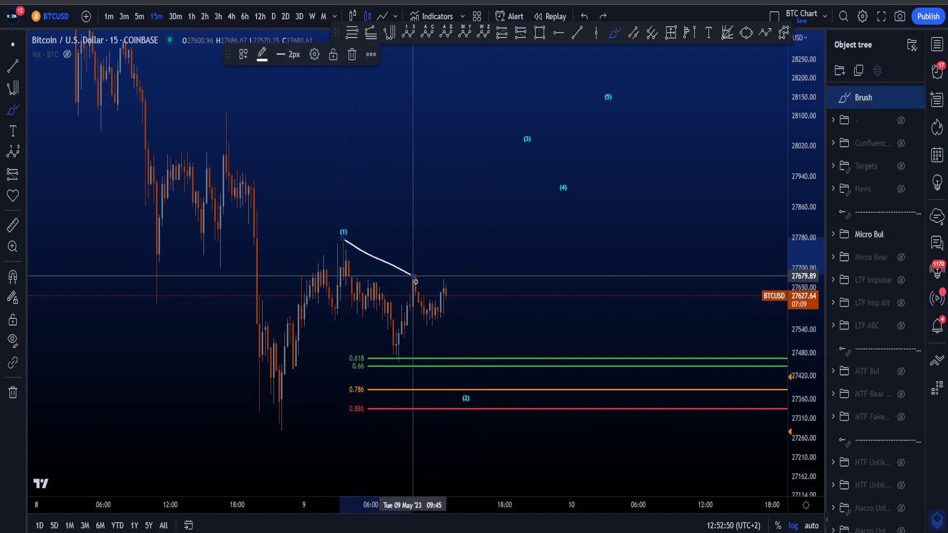
{"action": "key", "text": "ctrl+z"}
{"action": "mouse_move", "coordinate": [405, 351]}
{"action": "left_mouse_down"}
{"action": "mouse_move", "coordinate": [387, 348]}
{"action": "mouse_move", "coordinate": [401, 343]}
{"action": "left_mouse_up"}
{"action": "key", "text": "ctrl+z"}
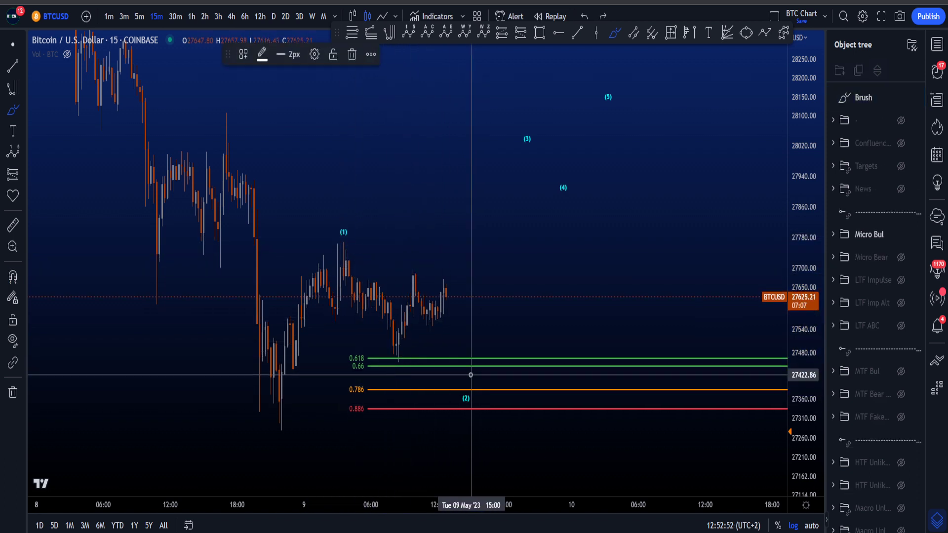
Trace the projected rise from wave (2) past wave (3) as an arrow toward wave (5) with the Brush, then undo the strokes
{"action": "mouse_move", "coordinate": [457, 389]}
{"action": "left_mouse_down"}
{"action": "mouse_move", "coordinate": [468, 392]}
{"action": "mouse_move", "coordinate": [536, 199]}
{"action": "left_mouse_up"}
{"action": "key", "text": "ctrl+z"}
{"action": "mouse_move", "coordinate": [497, 230]}
{"action": "left_mouse_down"}
{"action": "mouse_move", "coordinate": [546, 165]}
{"action": "mouse_move", "coordinate": [547, 225]}
{"action": "mouse_move", "coordinate": [576, 106]}
{"action": "mouse_move", "coordinate": [595, 121]}
{"action": "left_mouse_up"}
{"action": "key", "text": "ctrl+z"}
{"action": "key", "text": "ctrl+z"}
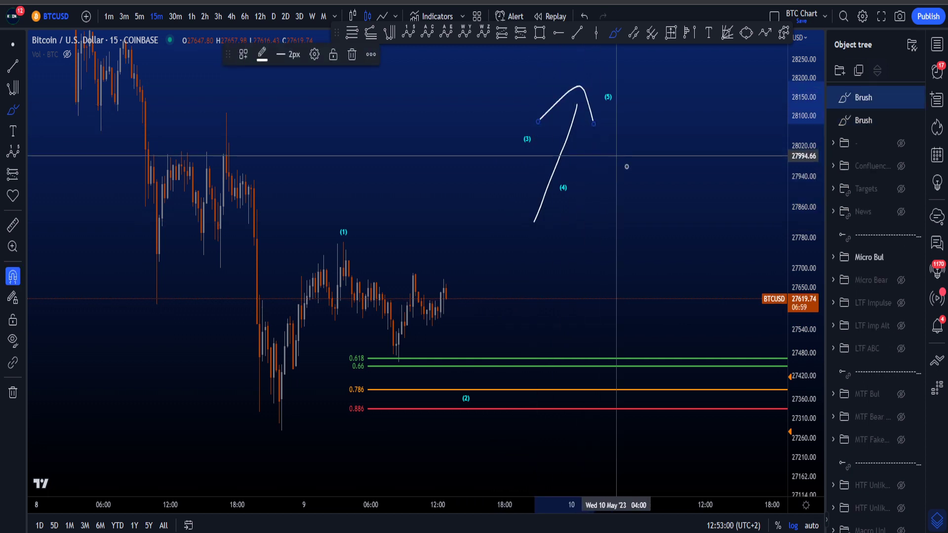
{"action": "key", "text": "ctrl+z"}
{"action": "key", "text": "ctrl+z"}
Show the tnpocs group briefly, then show the npocs group in its place to display the dnpoc line
{"action": "scroll", "coordinate": [899, 417], "scroll_direction": "down", "scroll_amount": 8}
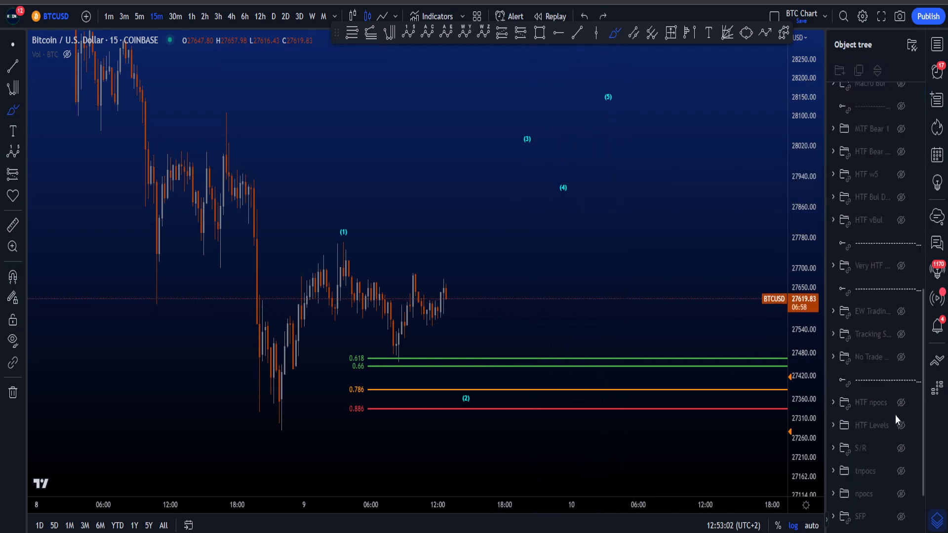
{"action": "left_click", "coordinate": [901, 447]}
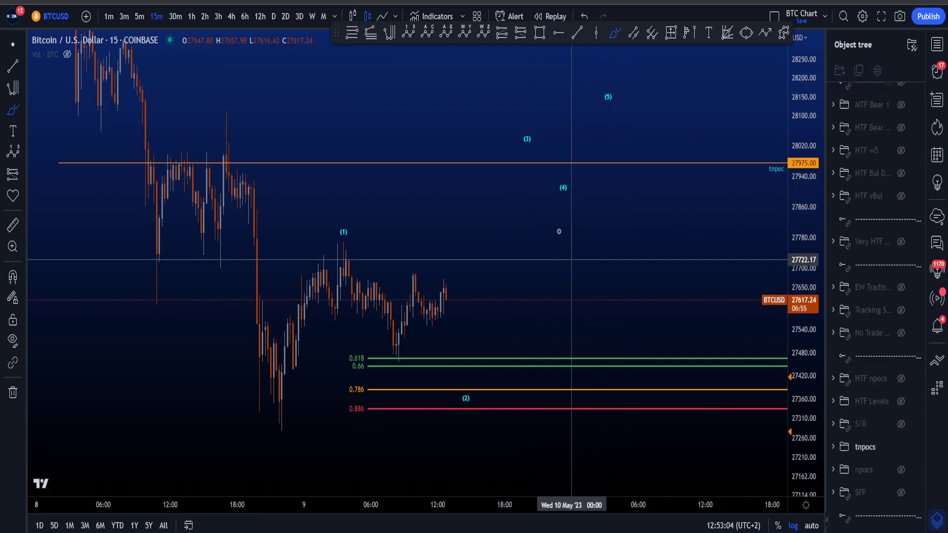
{"action": "left_click", "coordinate": [902, 458]}
Circle the dnpoc line between waves (3) and (4) and trace a rise through it with the Brush, undoing both strokes
{"action": "mouse_move", "coordinate": [560, 168]}
{"action": "left_mouse_down"}
{"action": "mouse_move", "coordinate": [514, 174]}
{"action": "mouse_move", "coordinate": [533, 167]}
{"action": "left_mouse_up"}
{"action": "key", "text": "ctrl+z"}
{"action": "left_click_drag", "start_coordinate": [514, 207], "coordinate": [567, 61]}
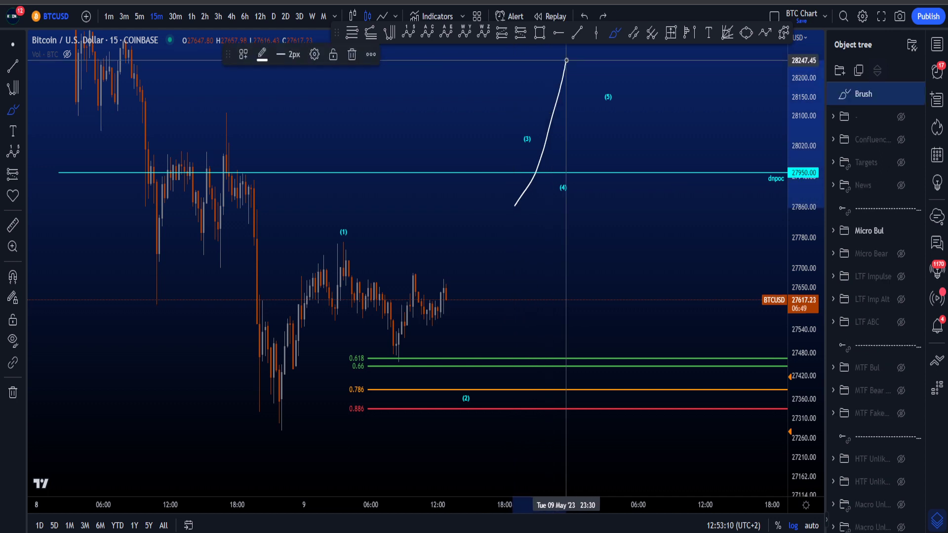
{"action": "key", "text": "ctrl+z"}
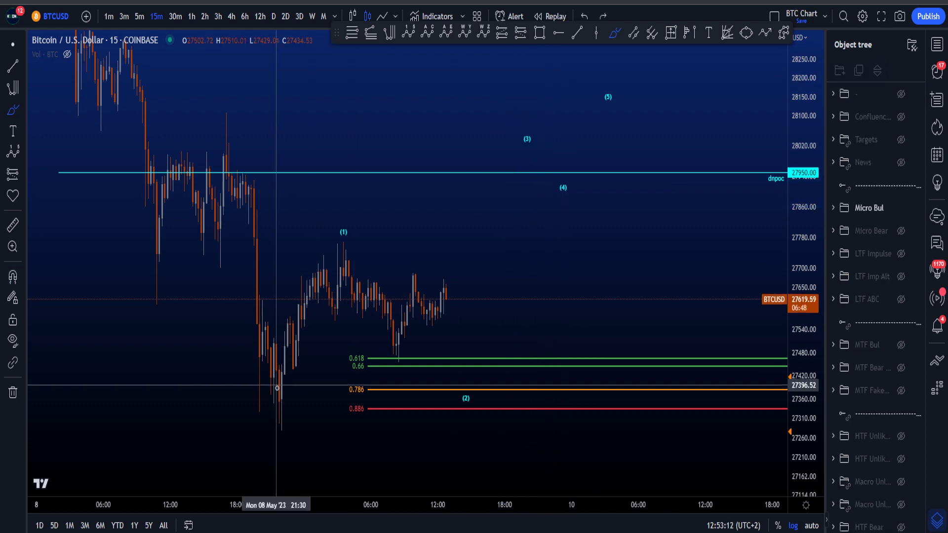
Draw a Brush arrow from the May 8 low up to the wave (5) area above the dnpoc line, then undo it
{"action": "mouse_move", "coordinate": [271, 403]}
{"action": "left_mouse_down"}
{"action": "mouse_move", "coordinate": [329, 275]}
{"action": "mouse_move", "coordinate": [463, 363]}
{"action": "mouse_move", "coordinate": [572, 72]}
{"action": "left_mouse_up"}
{"action": "mouse_move", "coordinate": [540, 99]}
{"action": "left_mouse_down"}
{"action": "mouse_move", "coordinate": [573, 53]}
{"action": "mouse_move", "coordinate": [586, 111]}
{"action": "left_mouse_up"}
{"action": "key", "text": "ctrl+z"}
{"action": "key", "text": "ctrl+z"}
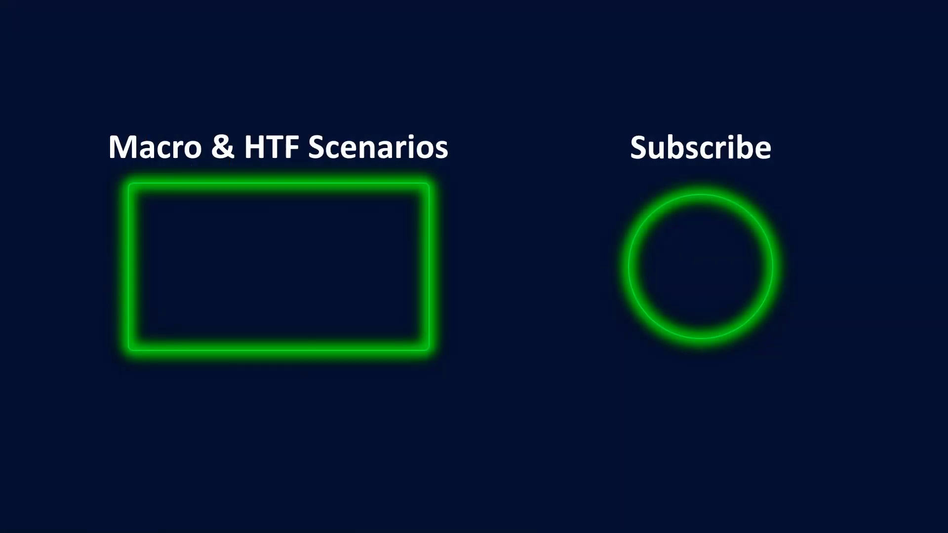